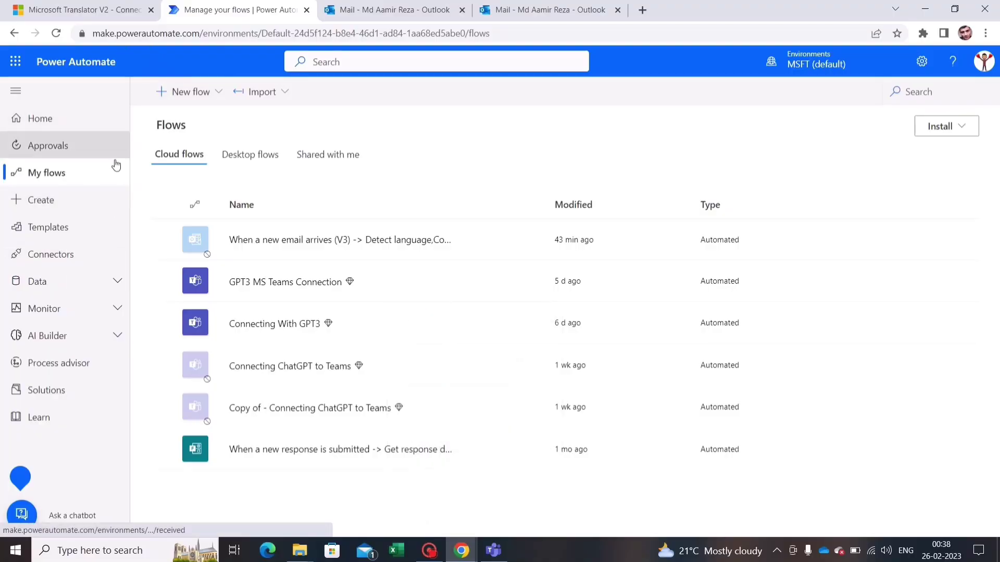
- Start building an automated cloud flow named "Microsoft Translator-Flow Demo"
left_click(84, 212)
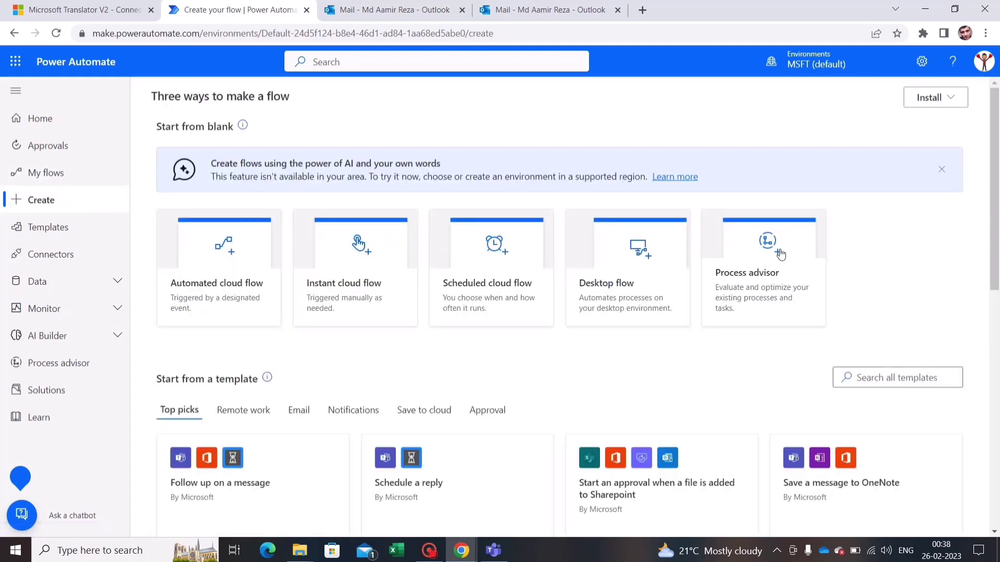
left_click(255, 271)
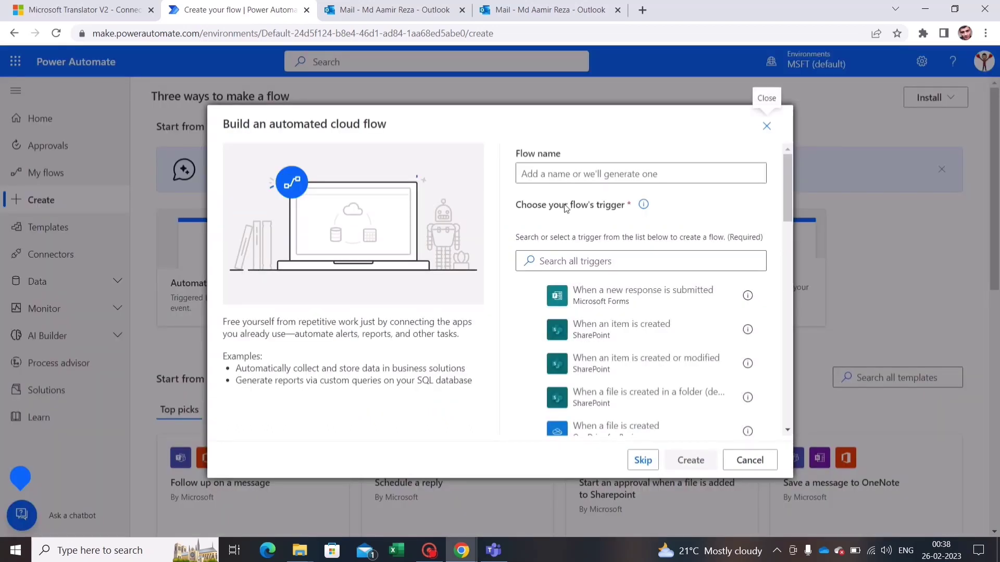
left_click(521, 173)
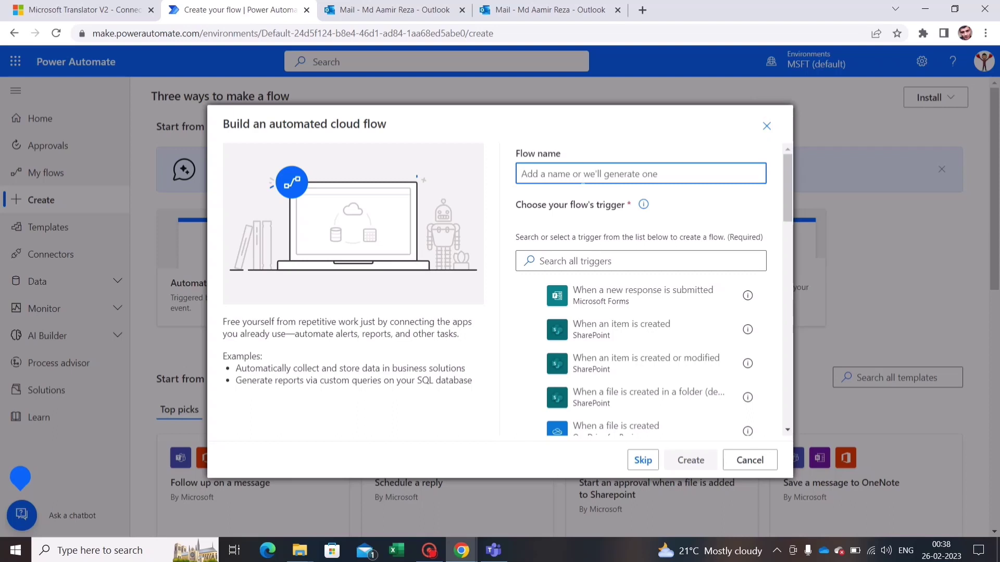
key("Caps_Lock")
type("Microsoft T")
key("Caps_Lock")
type("ranslator-")
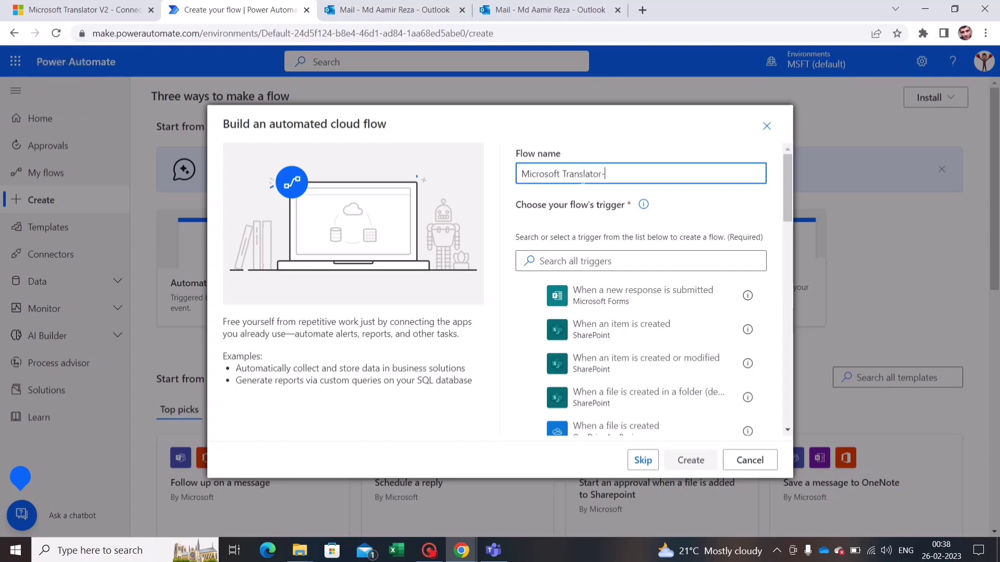
key("Caps_Lock")
type("F")
key("Caps_Lock")
type("low")
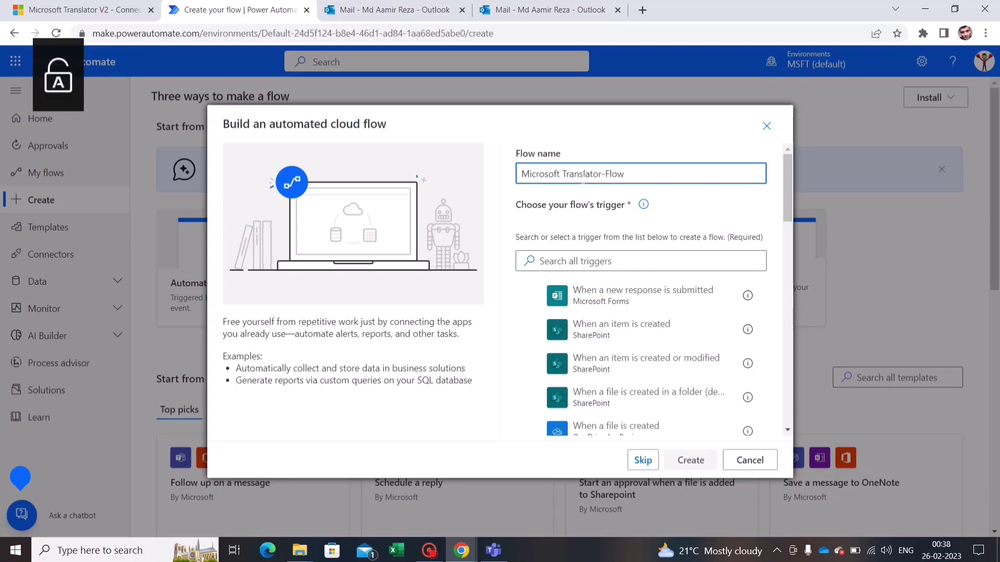
key("Caps_Lock")
type("D")
key("Caps_Lock")
type("emo")
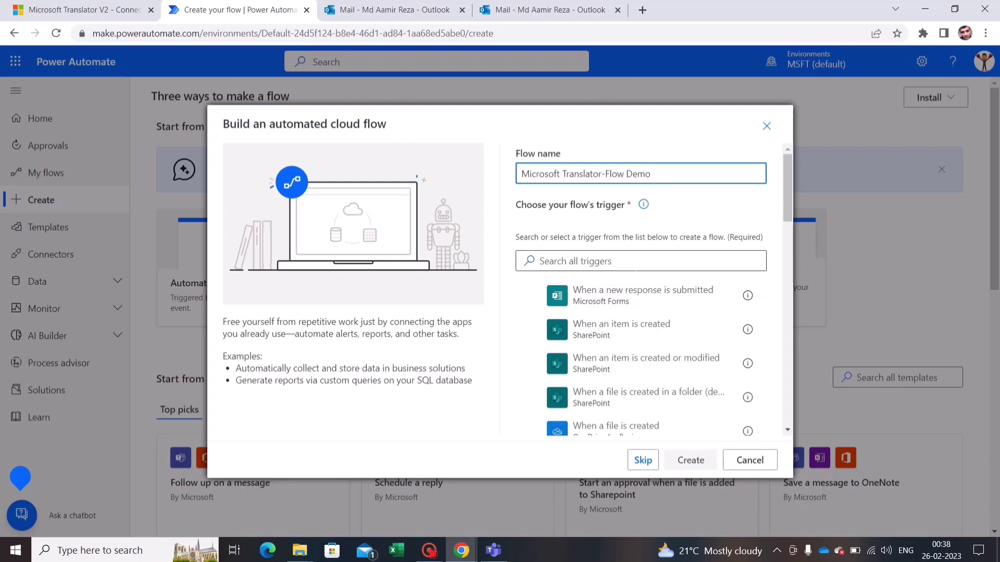
- Create the flow with the Office 365 Outlook trigger "When a new email arrives (V3)" and review the trigger's advanced options
left_click(573, 261)
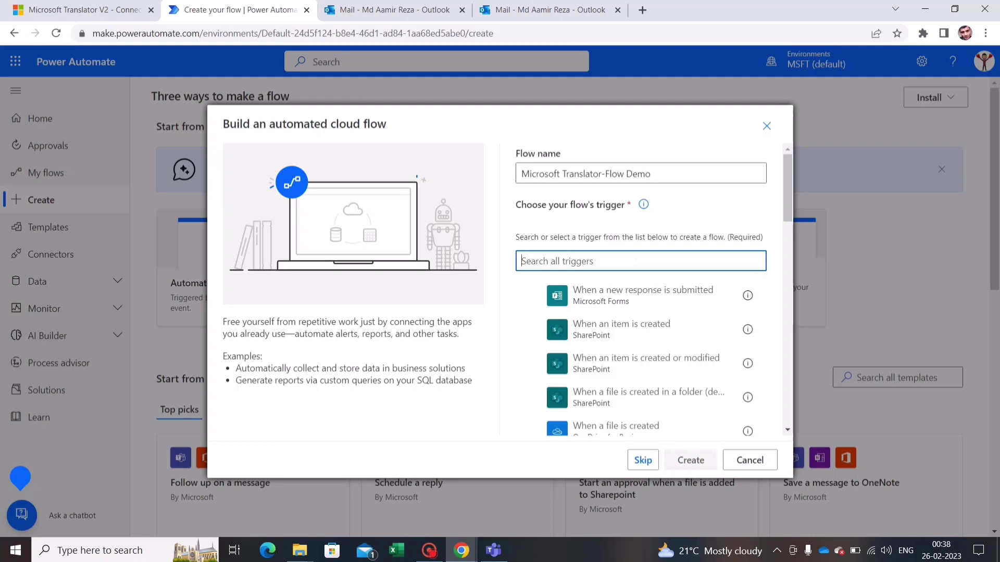
key("Caps_Lock")
type("E")
key("Caps_Lock")
type("mail")
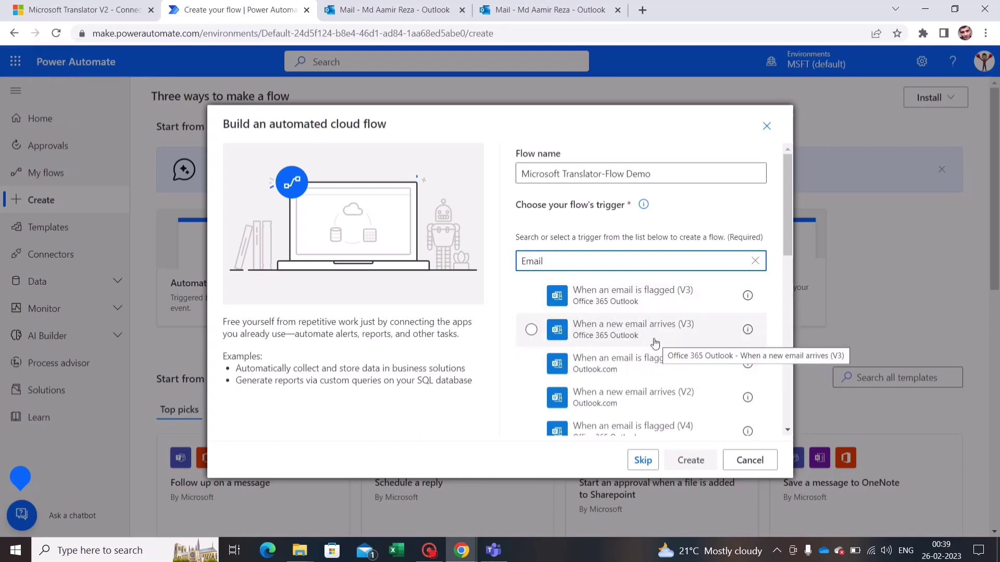
left_click(531, 330)
left_click(701, 463)
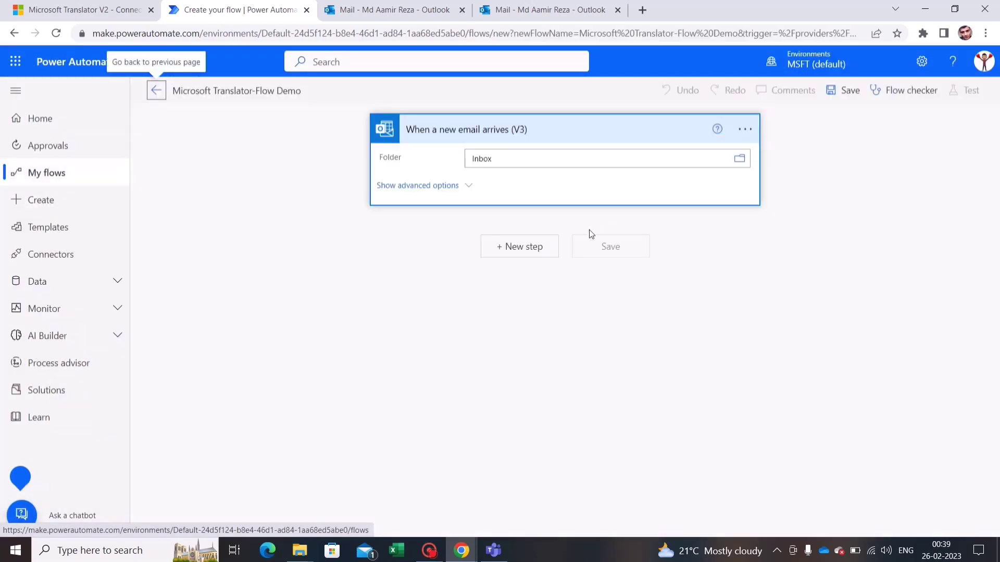
left_click(468, 188)
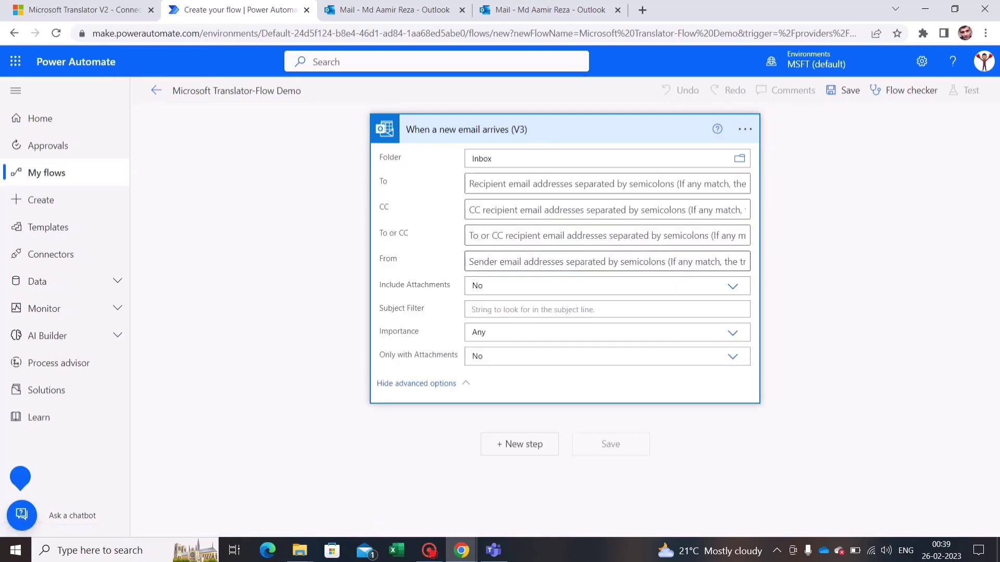
left_click(457, 387)
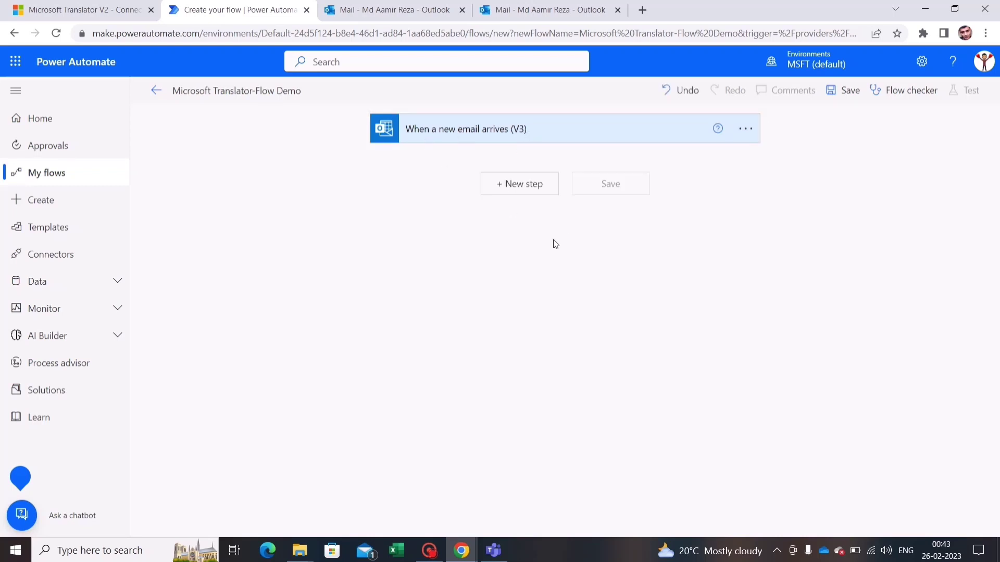
- Add the Microsoft Translator V2 "Detect language" action after the email trigger
left_click(523, 193)
type("translator")
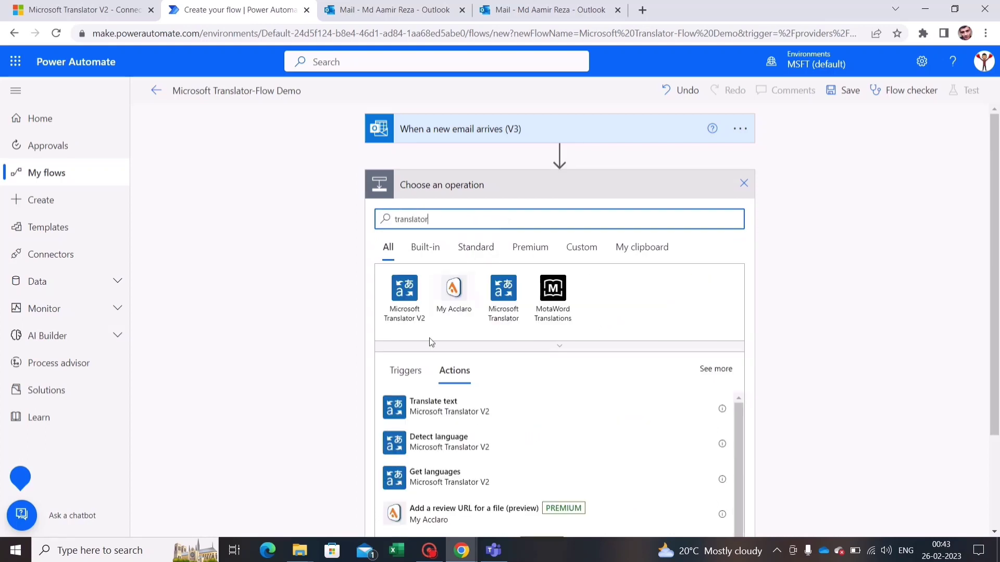
left_click(407, 301)
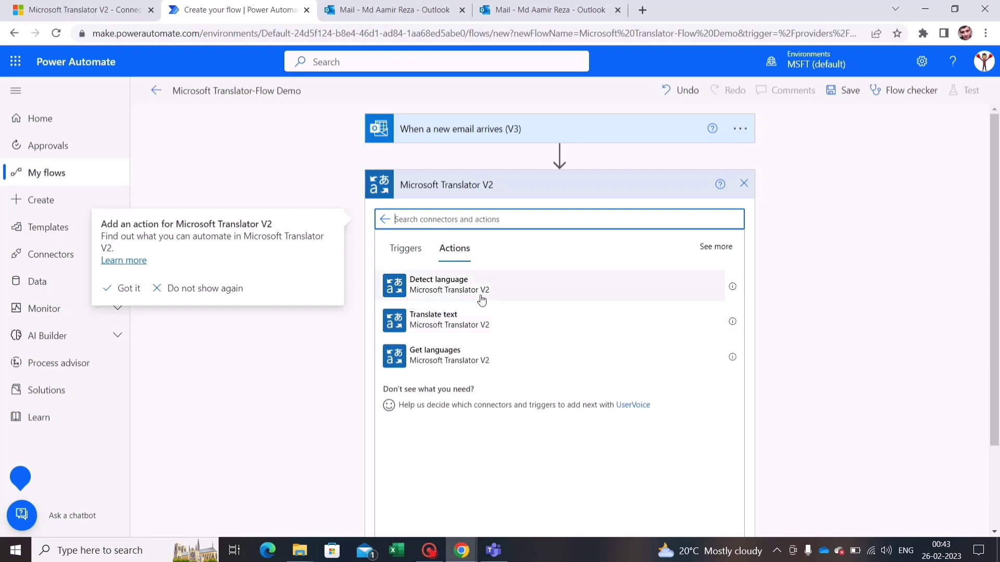
left_click(451, 294)
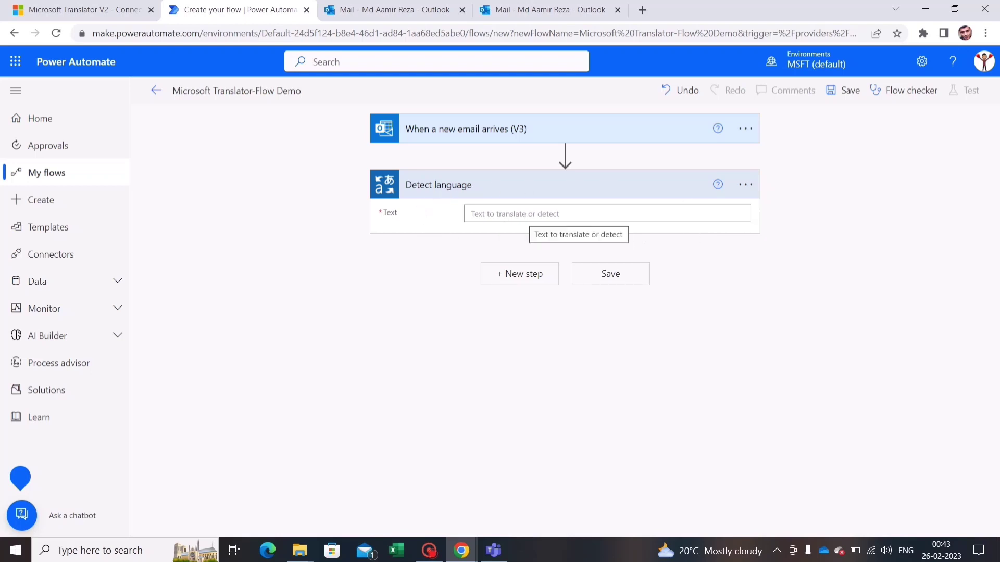
- Begin a new connection for the Detect language action and name it "Demo"
left_click(749, 188)
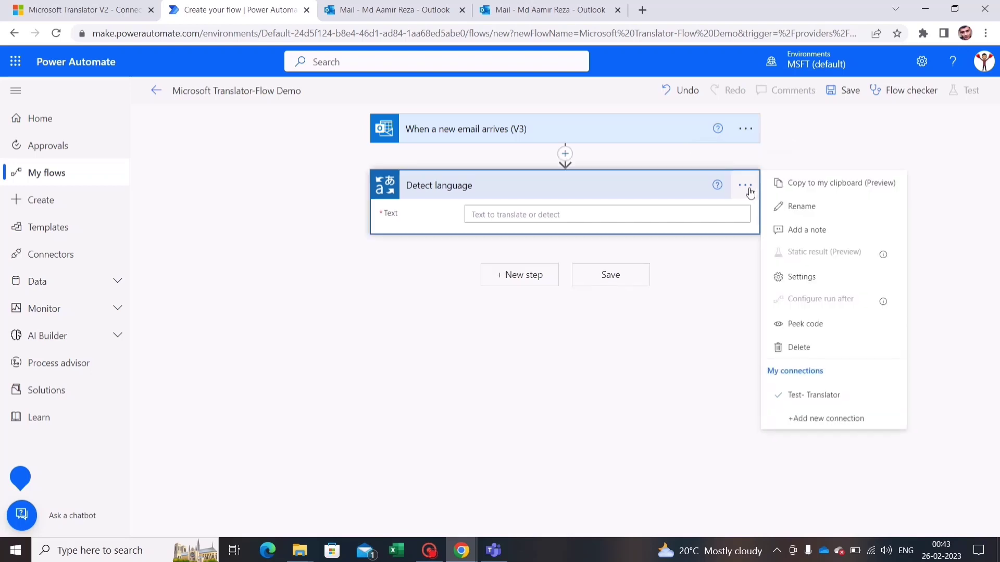
left_click(827, 416)
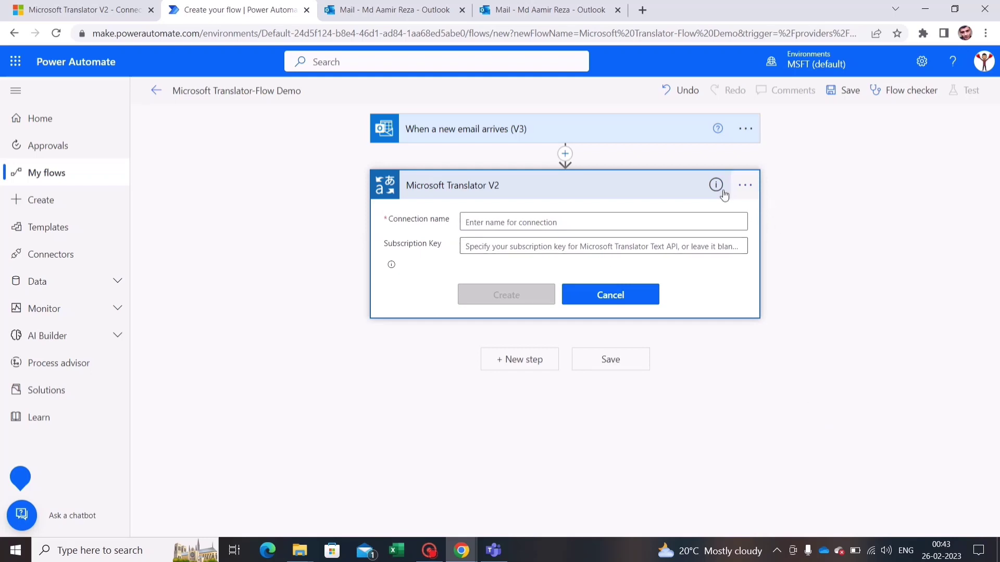
left_click(643, 222)
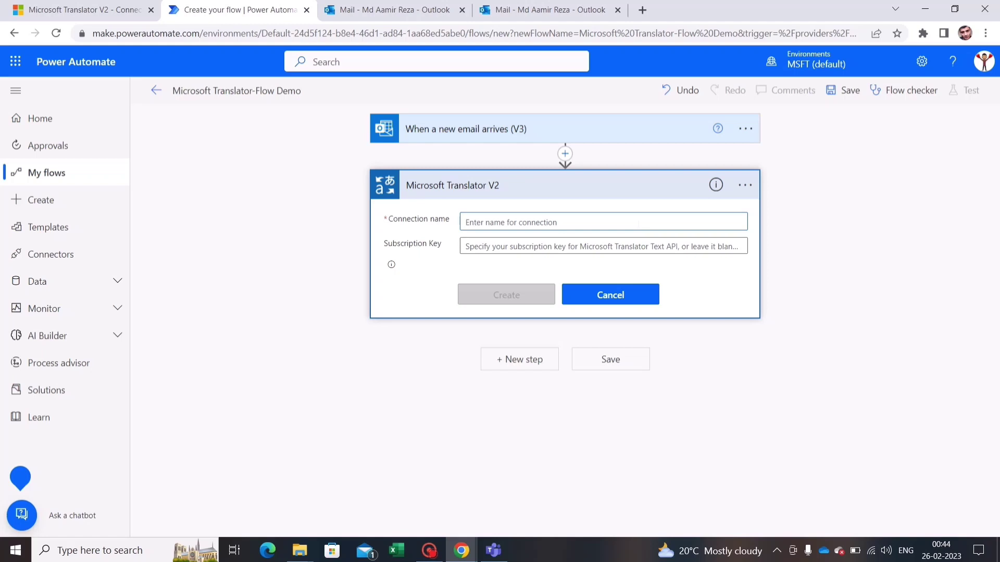
key("Caps_Lock")
type("D")
key("Caps_Lock")
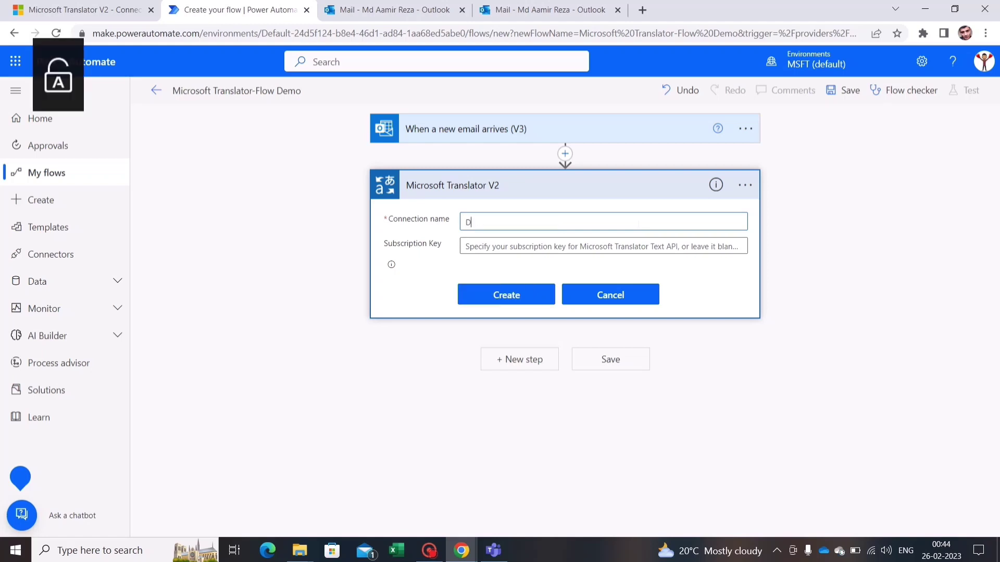
type("emo")
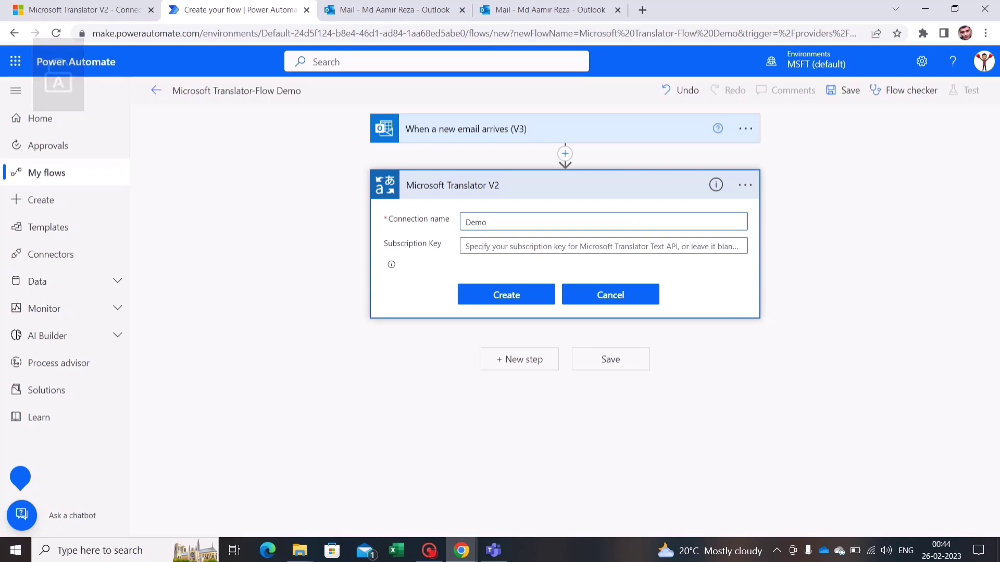
key("Tab")
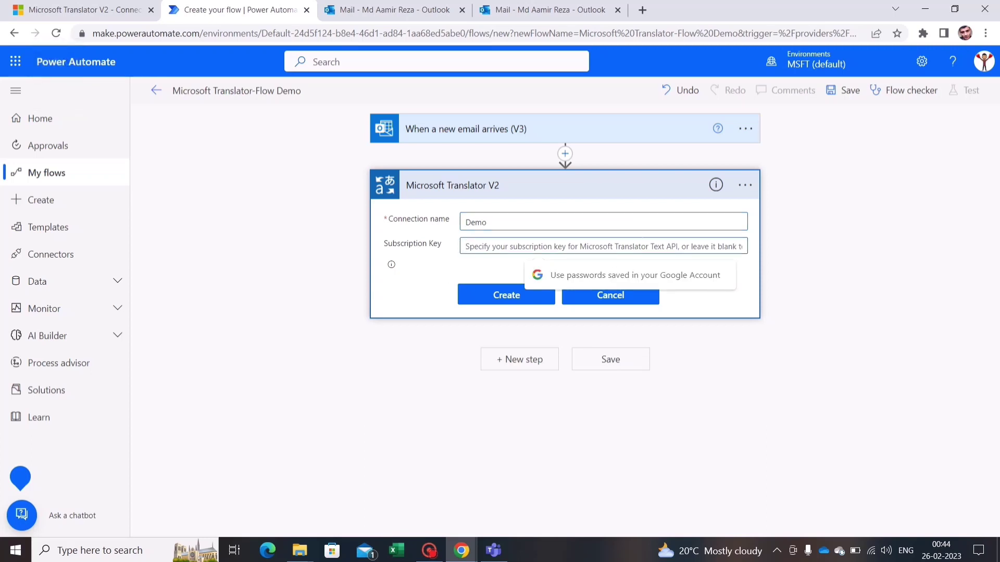
left_click(454, 261)
- Check the Microsoft Translator V2 documentation on subscription keys and create the Demo connection with the subscription key left blank
left_click(119, 13)
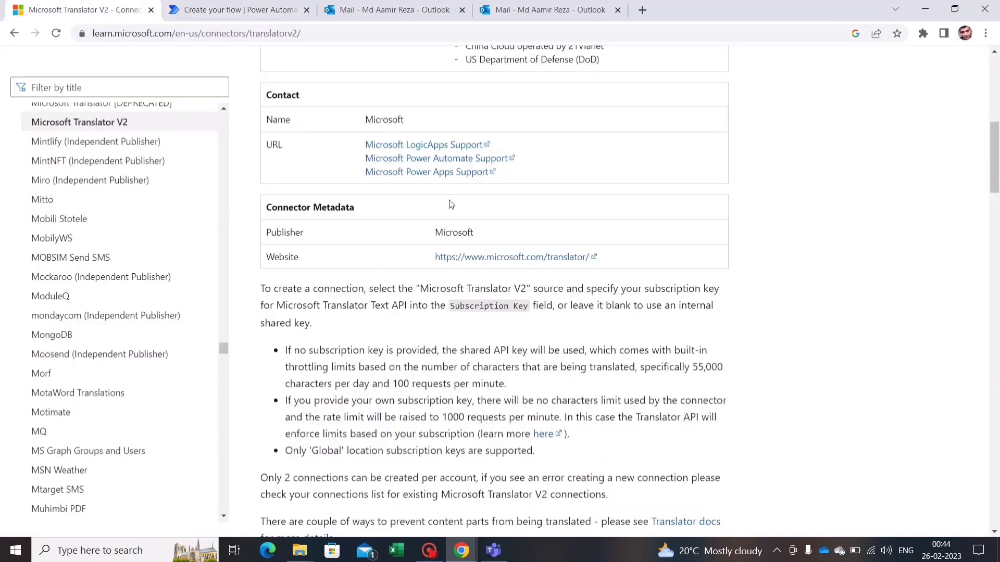
scroll(650, 212, "up", 3)
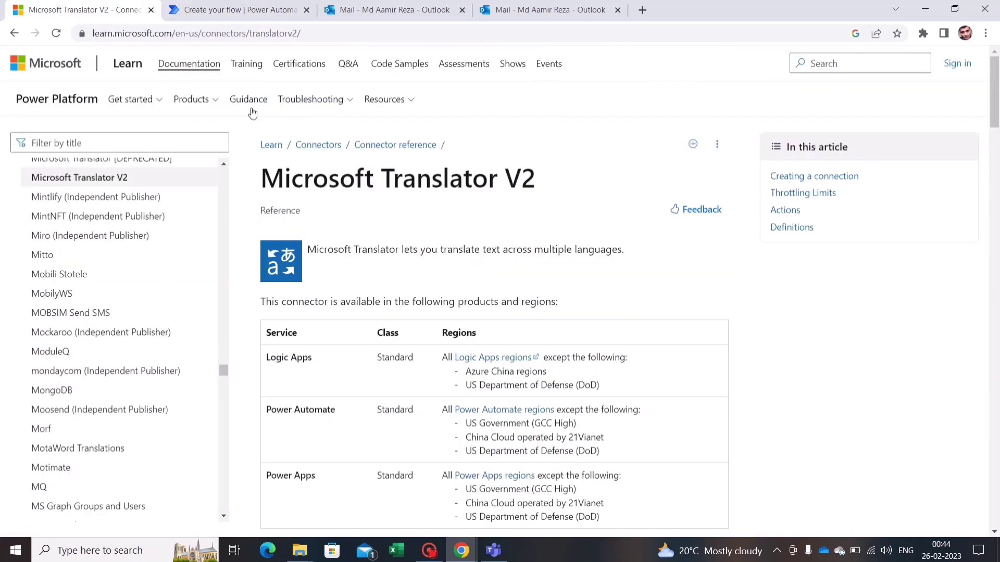
scroll(578, 243, "down", 10)
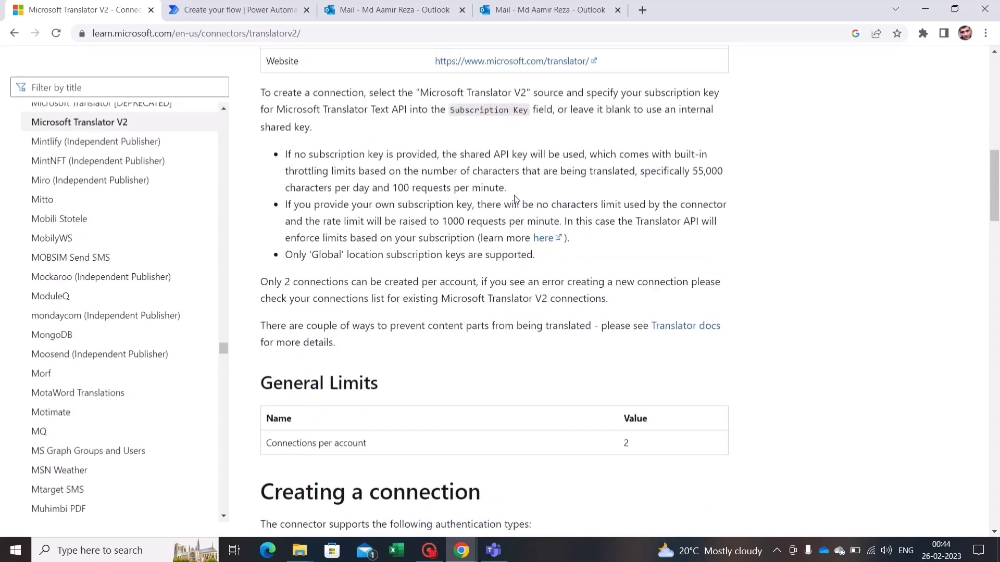
left_click(255, 13)
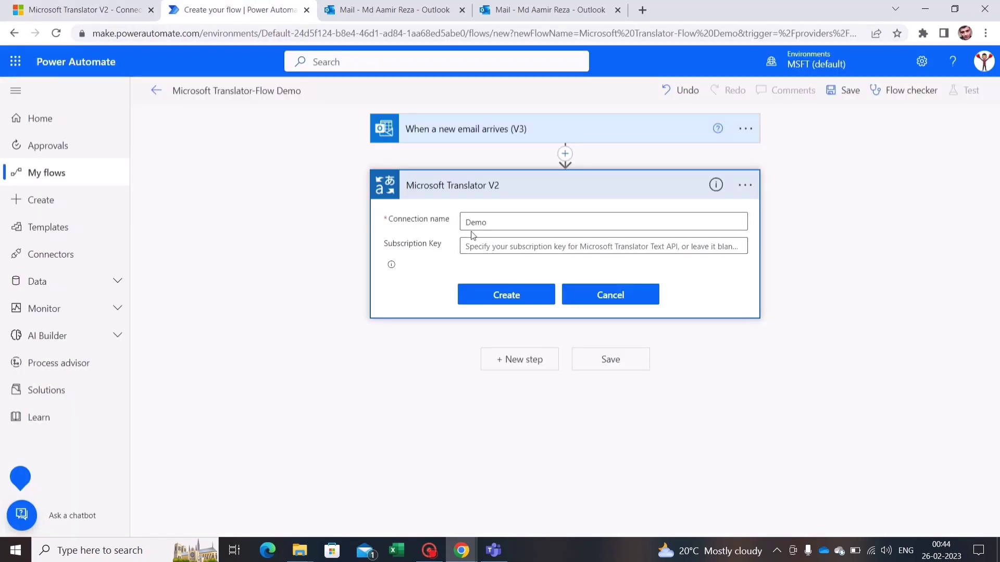
left_click(514, 301)
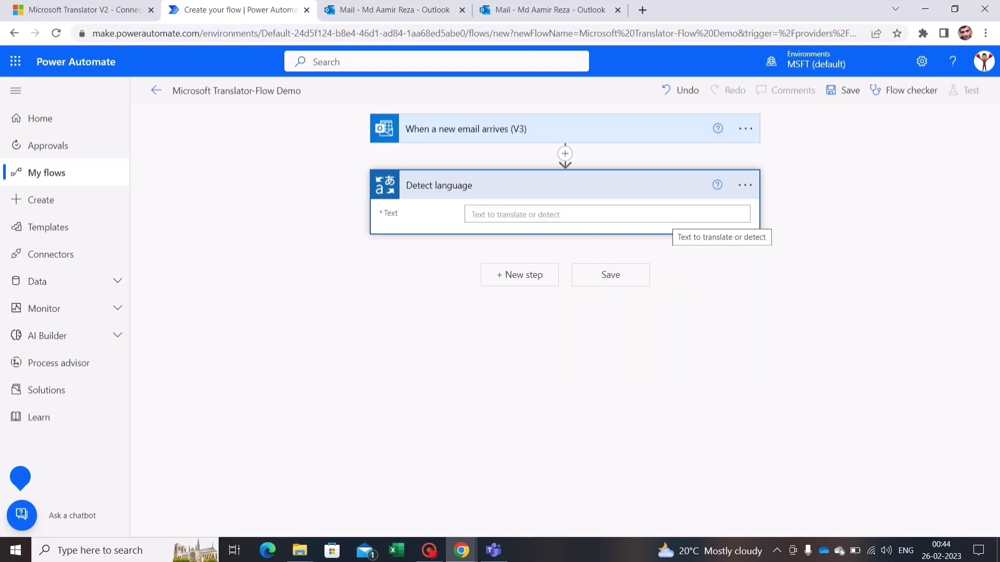
- Set the Text of the Detect language action to the email's Body dynamic content
left_click(529, 215)
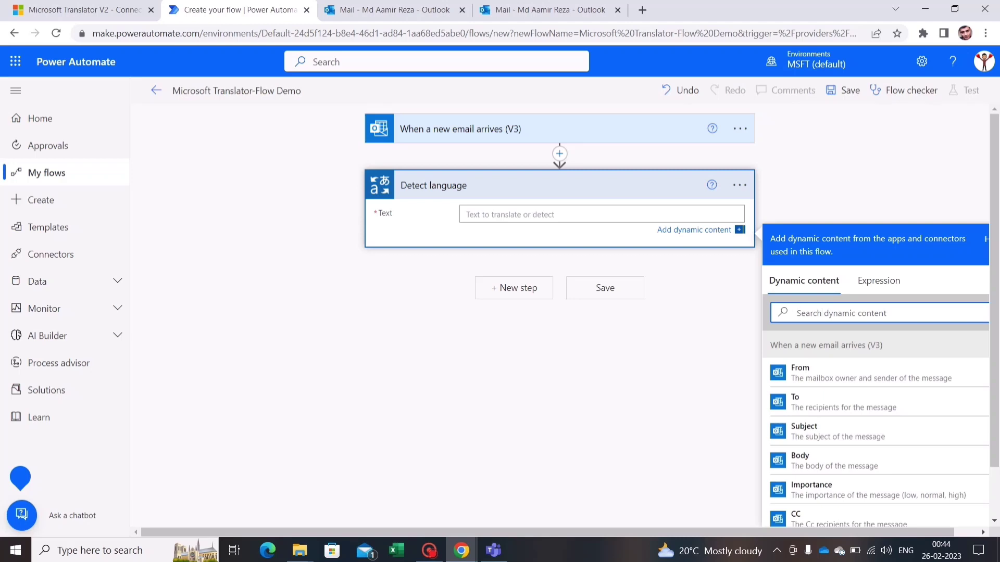
type("body")
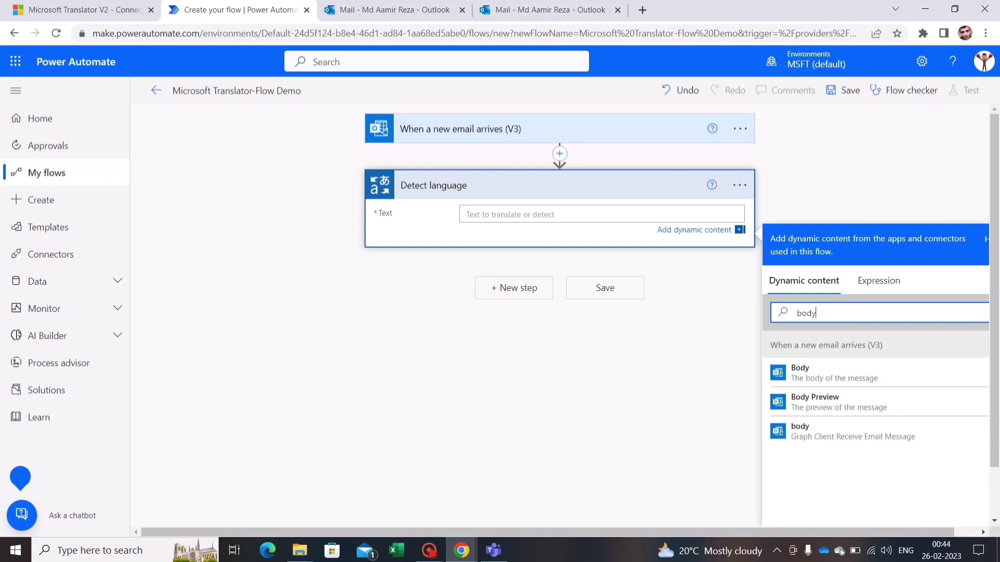
left_click(817, 376)
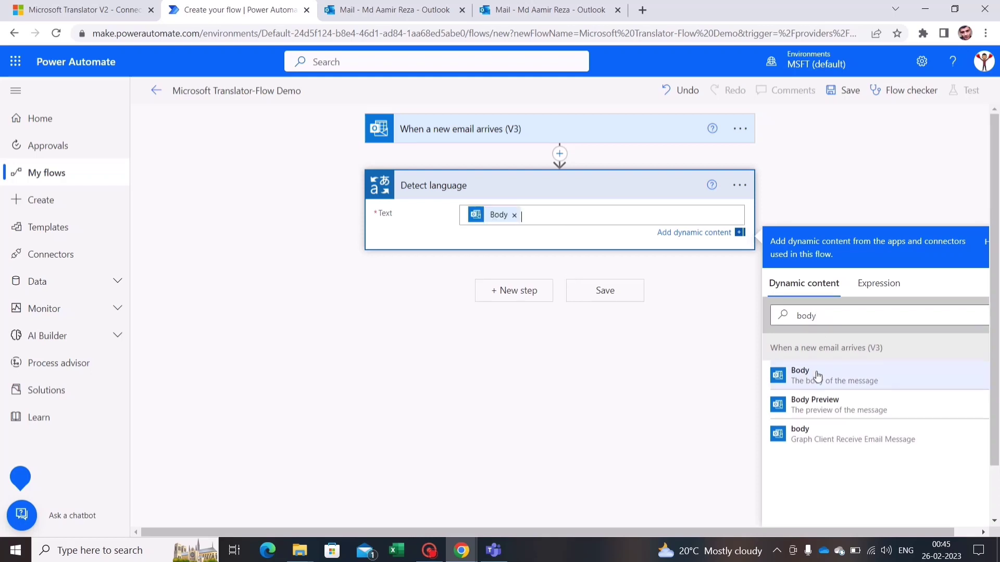
left_click(805, 198)
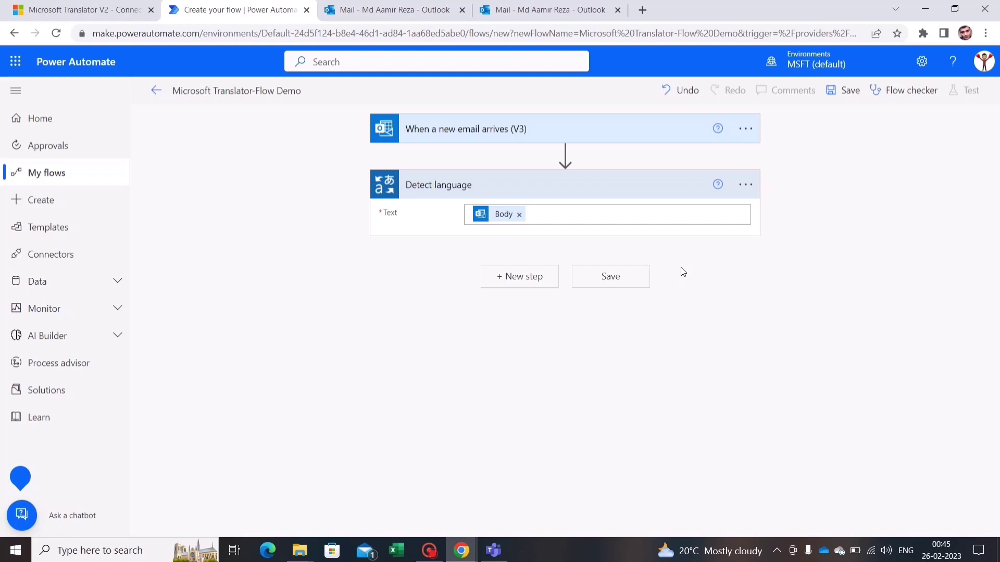
- Add a Condition control after the Detect language action
left_click(522, 279)
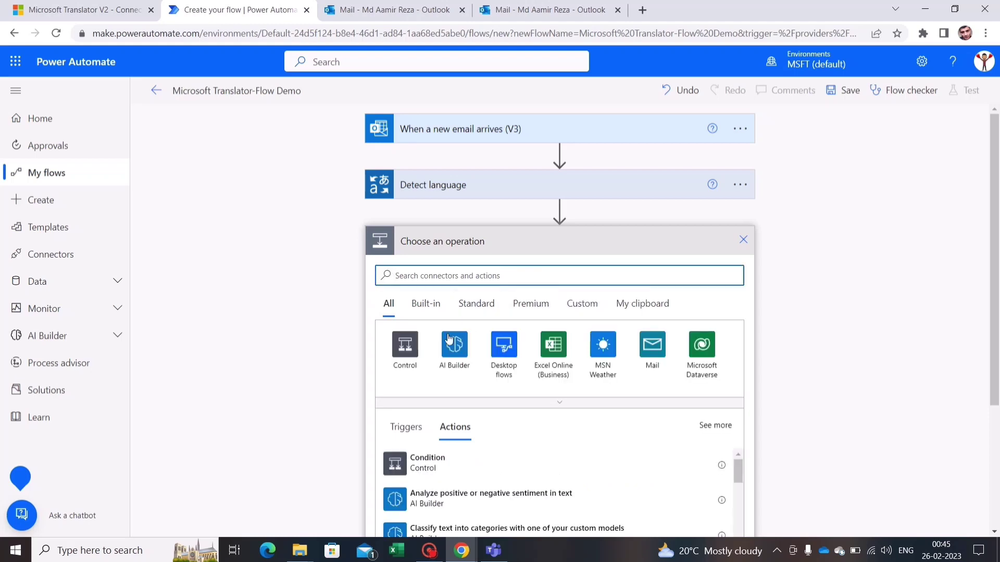
left_click(408, 360)
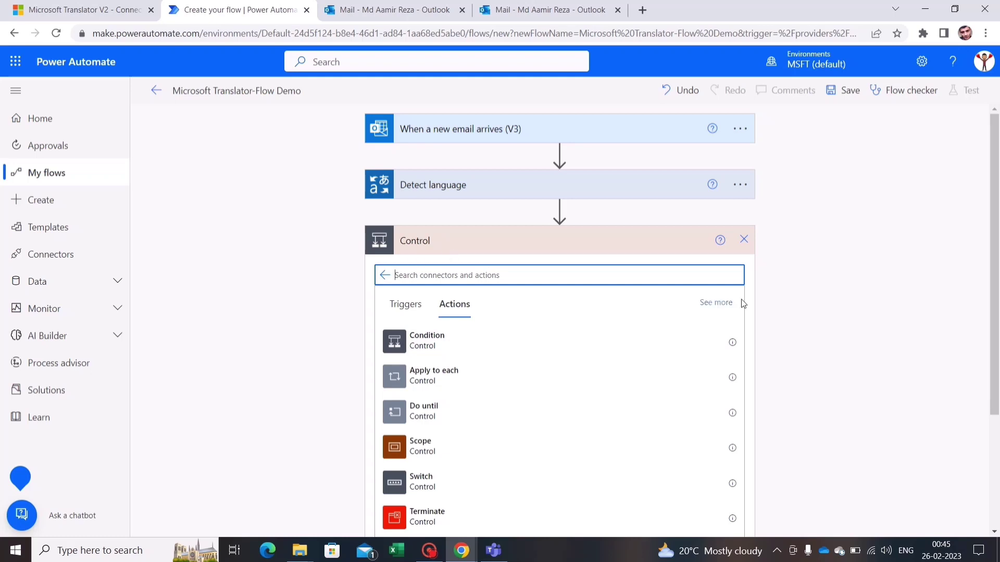
scroll(865, 279, "down", 3)
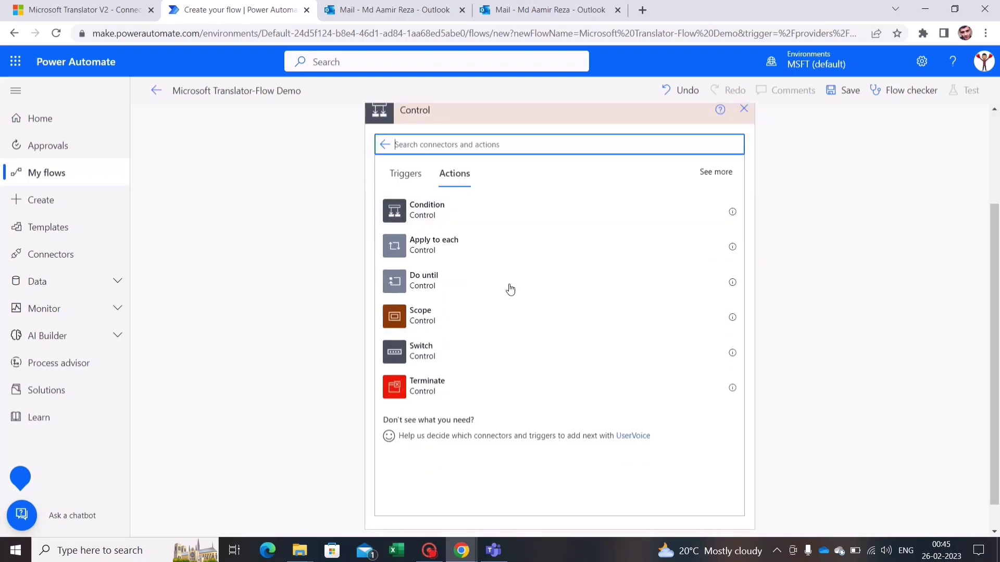
left_click(453, 217)
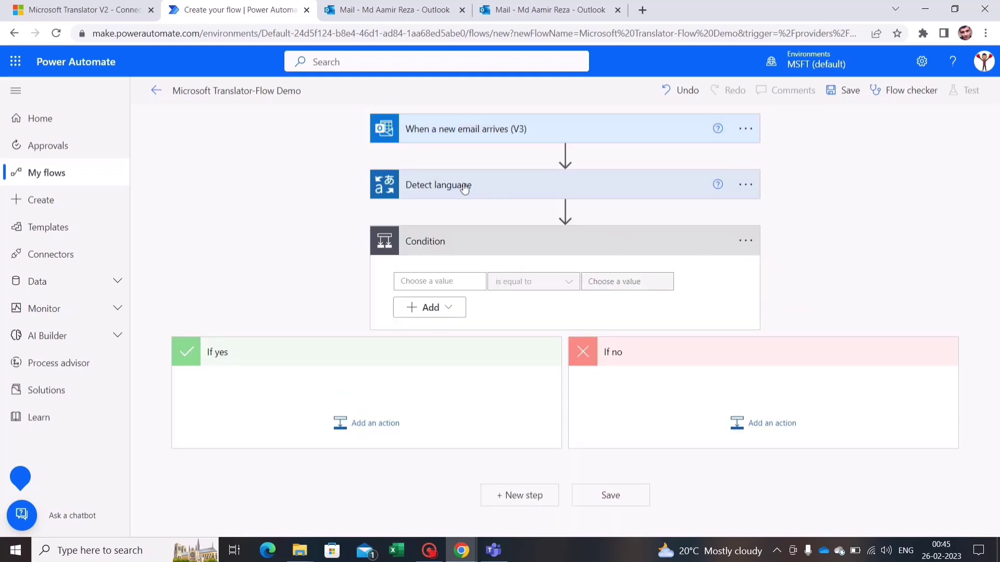
- Rename the Condition control as "Condition- Detected language"
left_click(745, 241)
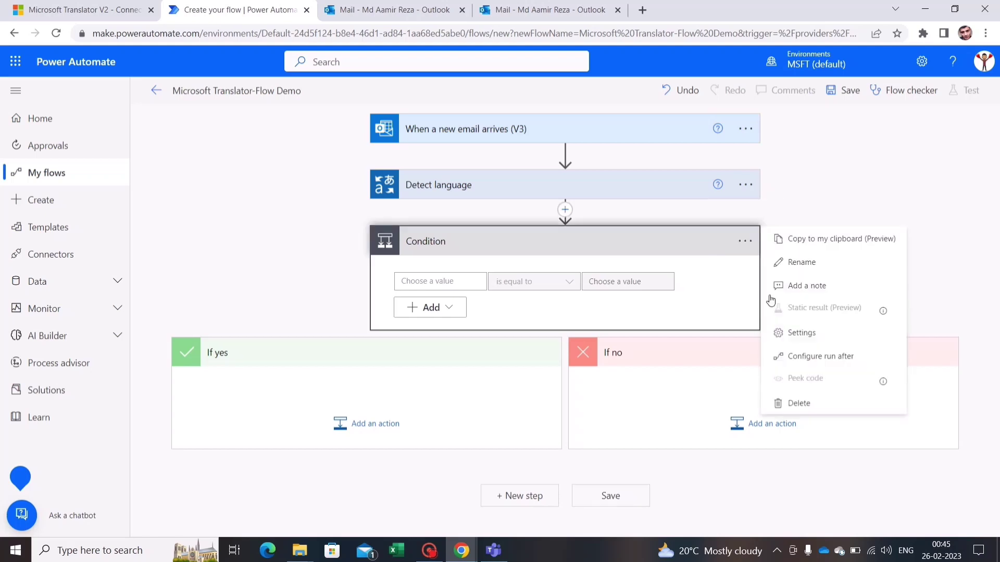
left_click(807, 262)
left_click(565, 237)
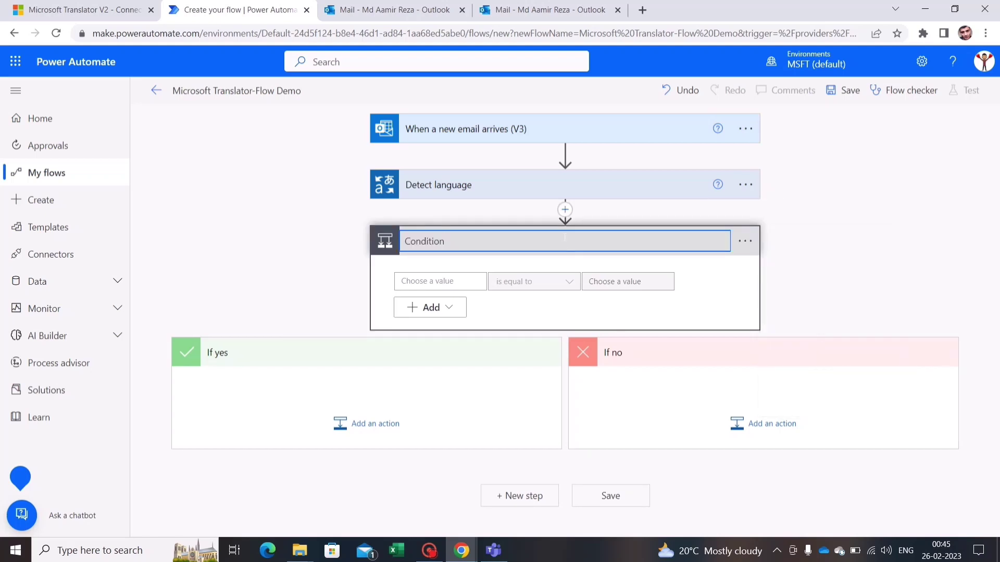
type("- D")
key("Caps_Lock")
type("etected language")
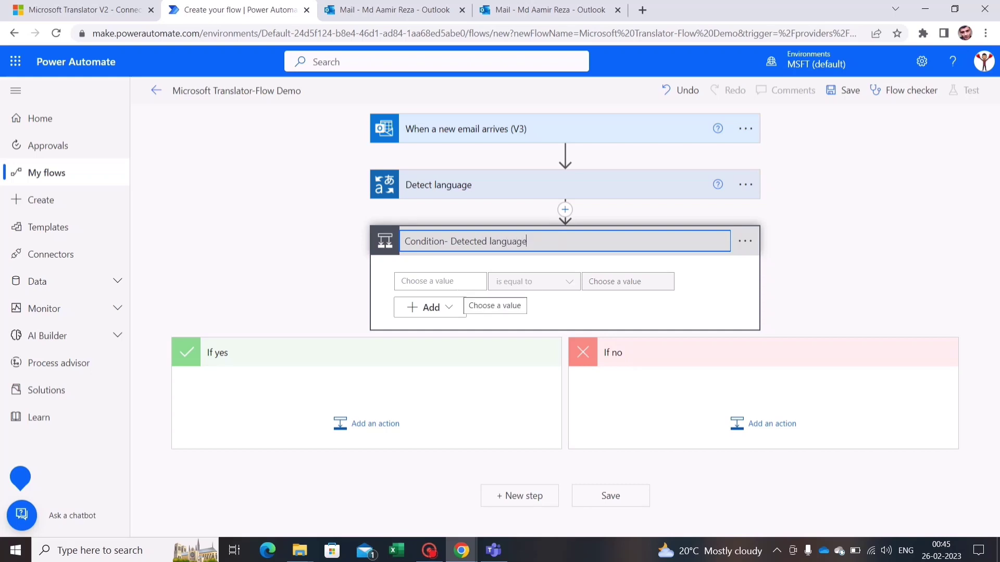
- Set the first value of the condition to the Language Name dynamic content from the Detect language action
left_click(461, 286)
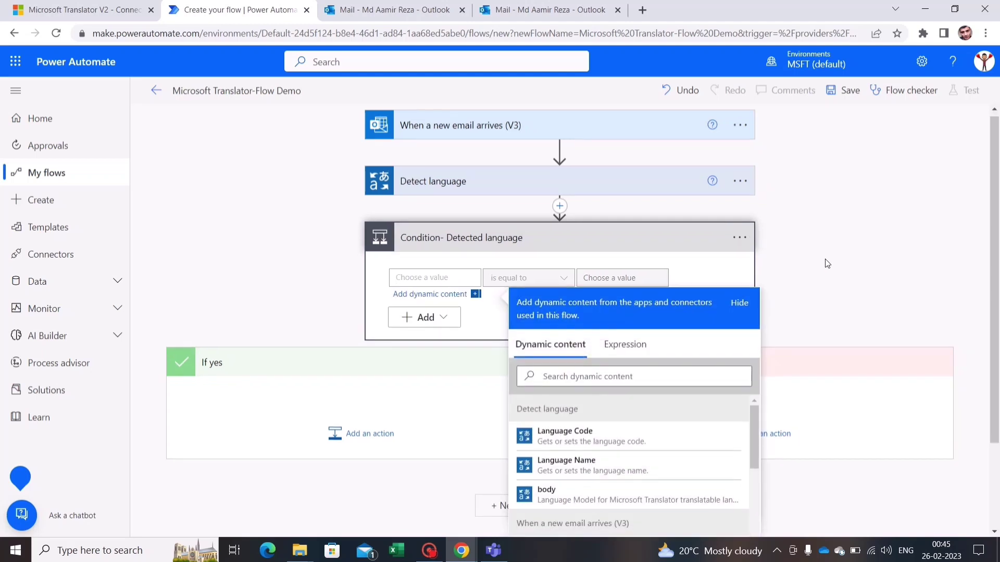
scroll(826, 263, "down", 2)
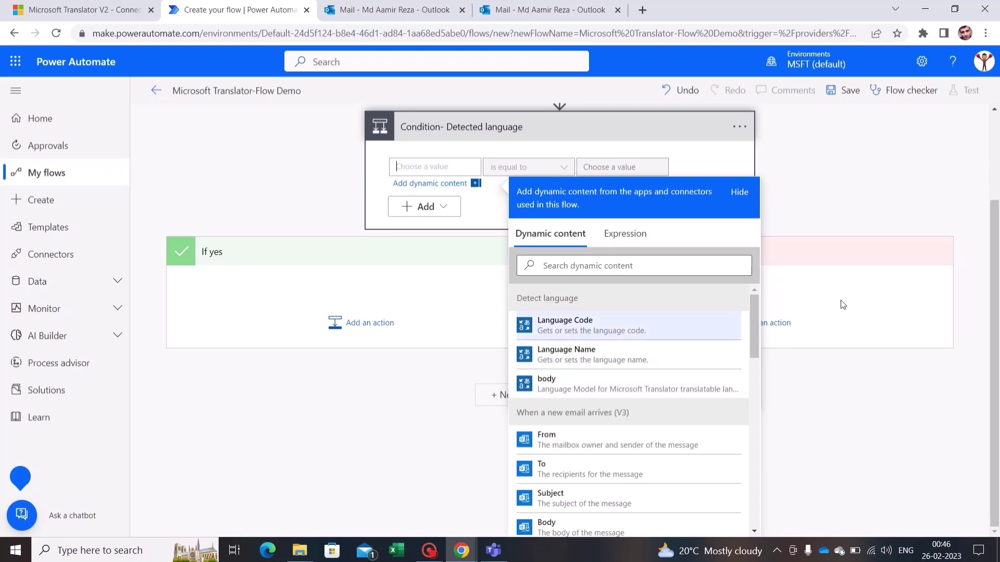
scroll(477, 198, "up", 2)
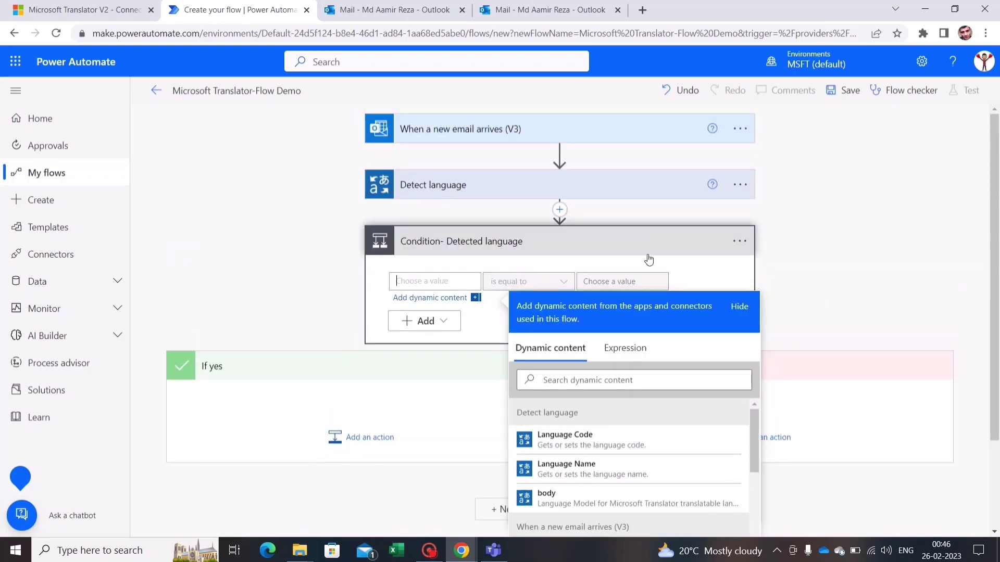
scroll(807, 293, "down", 2)
left_click(606, 364)
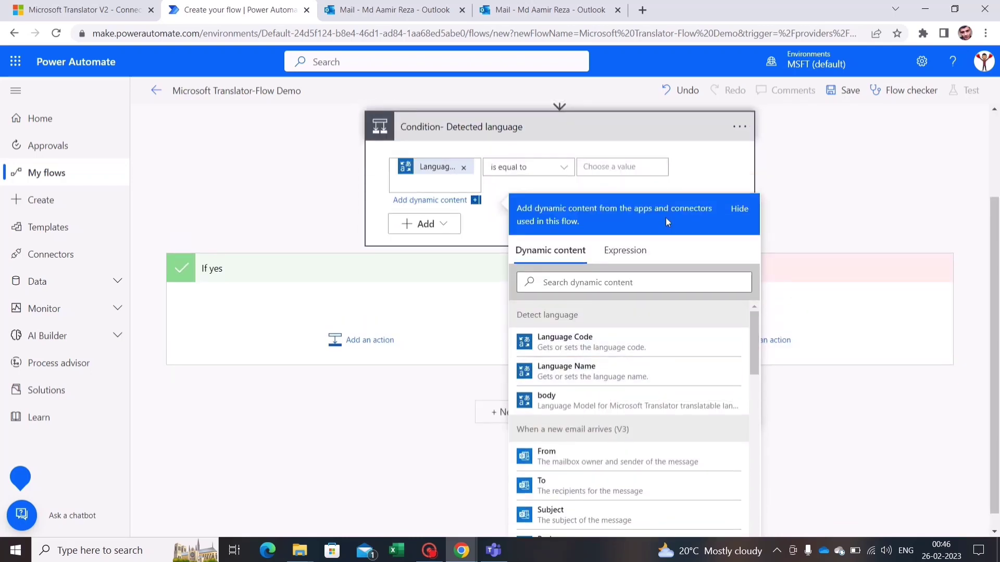
- Enter "English" as the comparison value of the Detected language condition
left_click(646, 168)
scroll(646, 170, "up", 2)
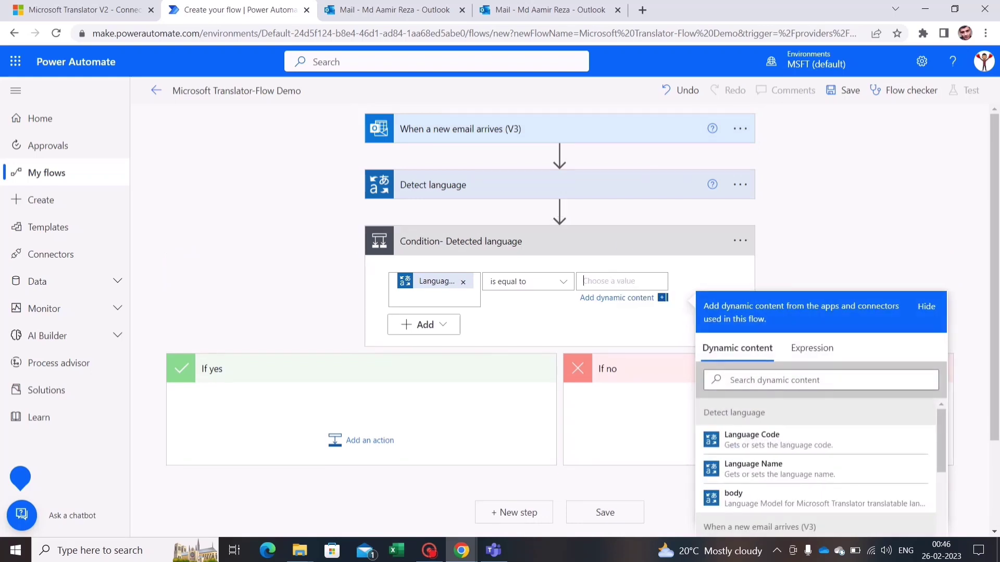
key("Caps_Lock")
type("En")
key("Caps_Lock")
type("glish")
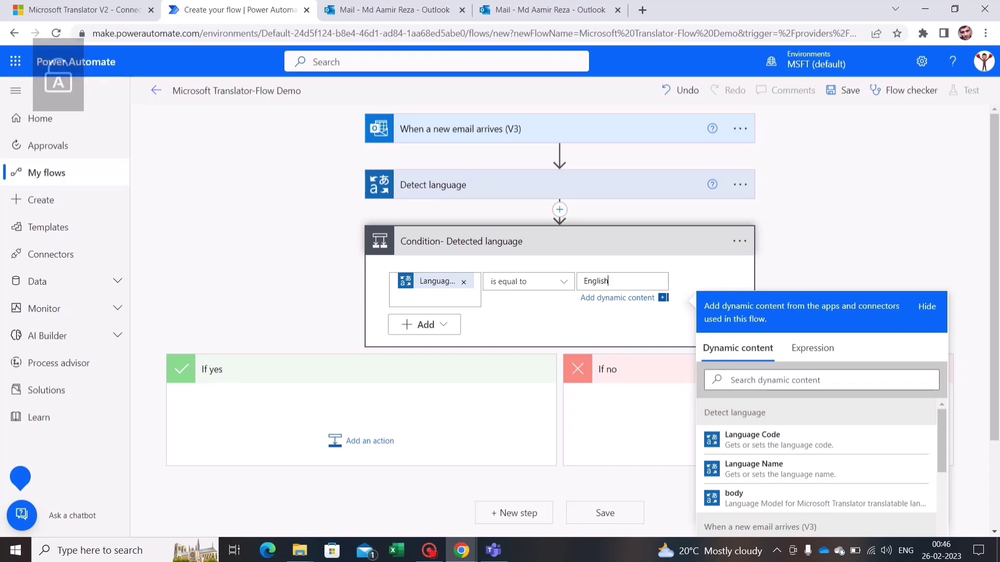
left_click(805, 249)
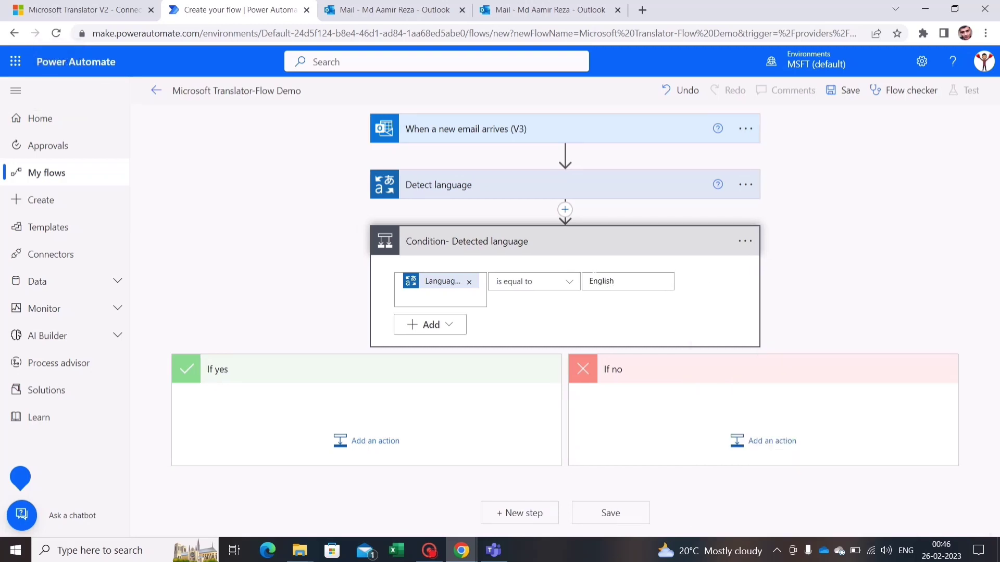
- Change the operator of the Detected language condition to "is not equal to"
left_click(572, 282)
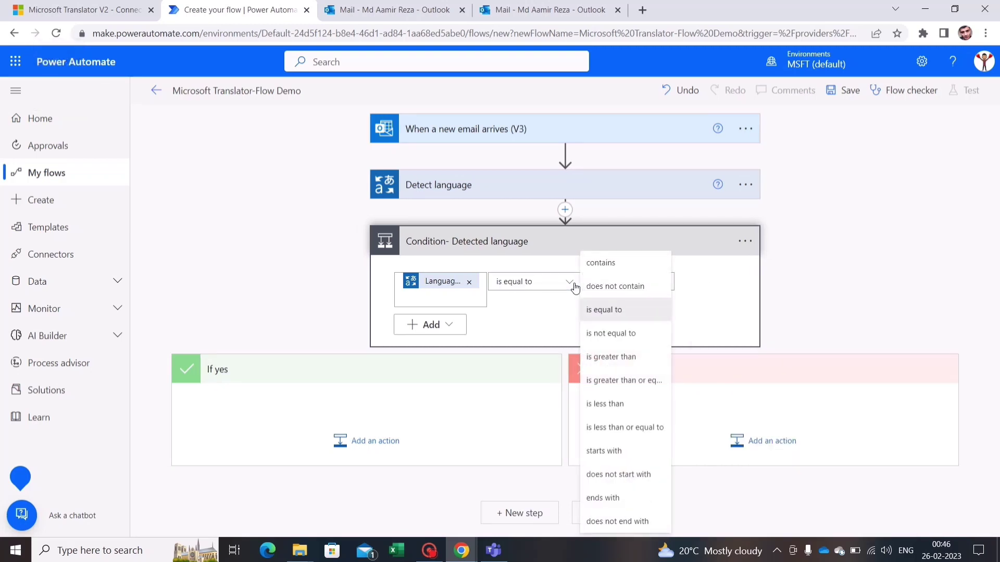
left_click(610, 336)
left_click(844, 280)
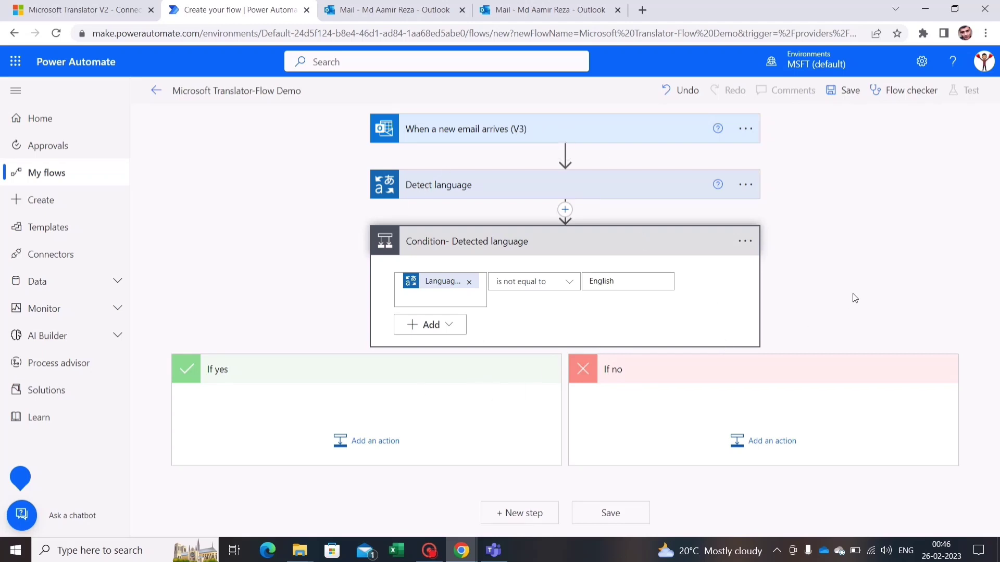
- Search the connectors for "translator" and add the Microsoft Translator V2 Translate text action to the If yes branch
left_click(384, 451)
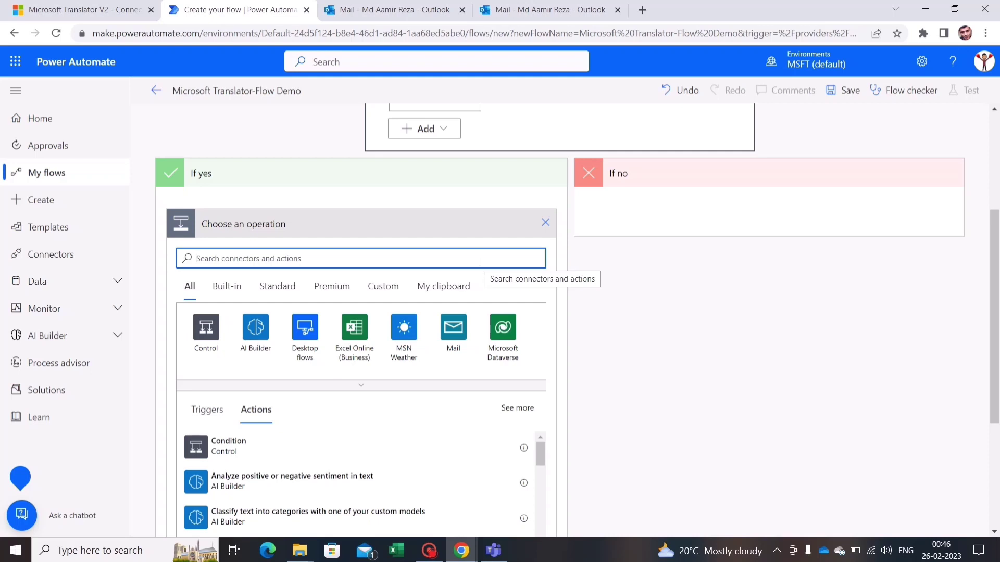
type("translator")
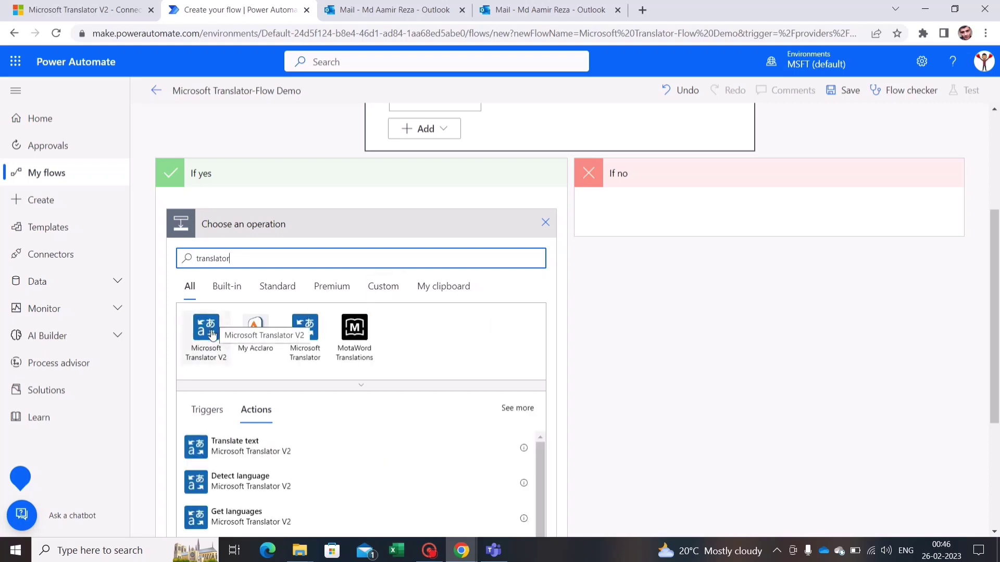
left_click(206, 328)
scroll(393, 339, "down", 3)
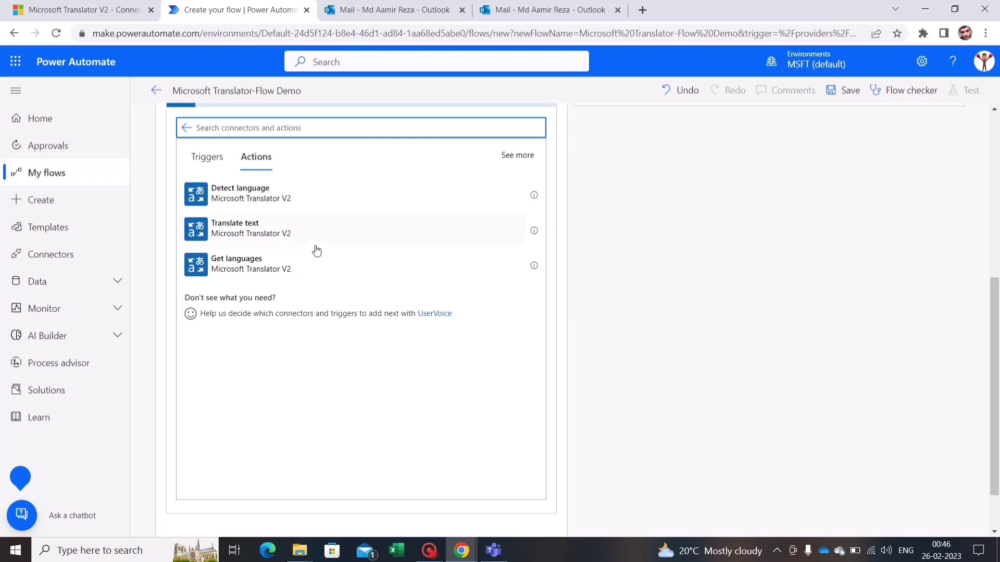
left_click(260, 243)
scroll(862, 243, "down", 2)
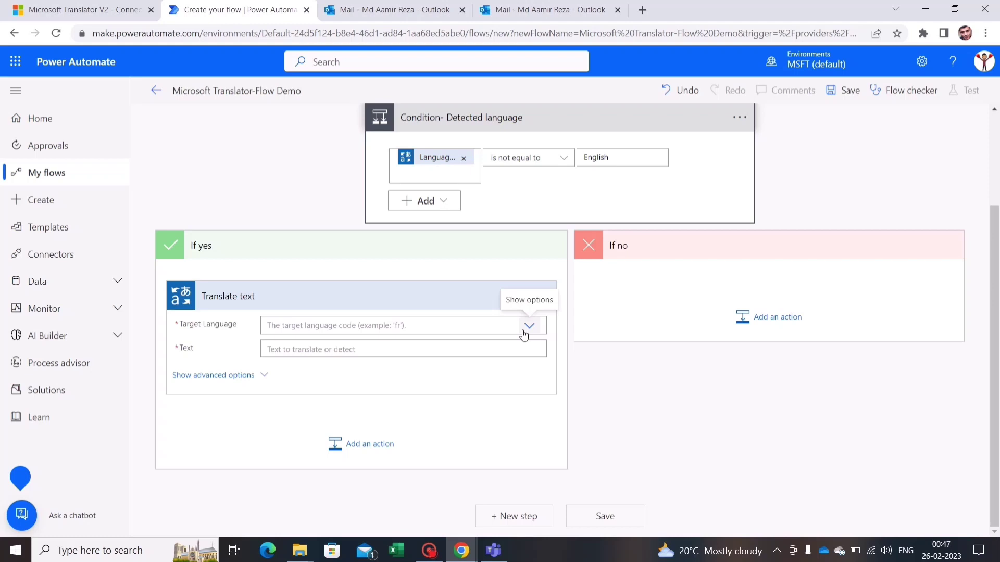
- Set the Translate text action's Target Language to English and open the dynamic content choices for its Text
left_click(524, 334)
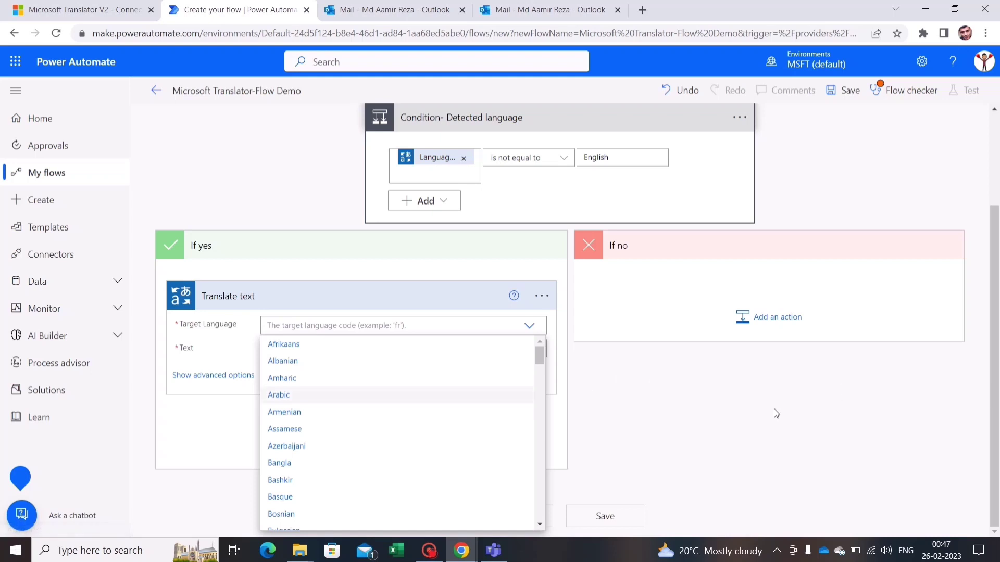
scroll(497, 396, "down", 3)
scroll(415, 433, "down", 3)
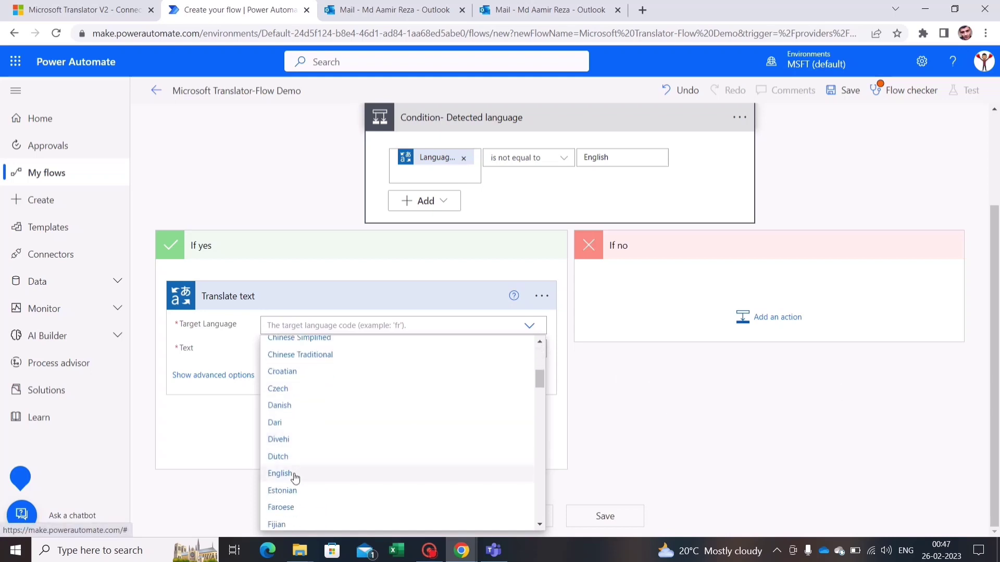
left_click(281, 473)
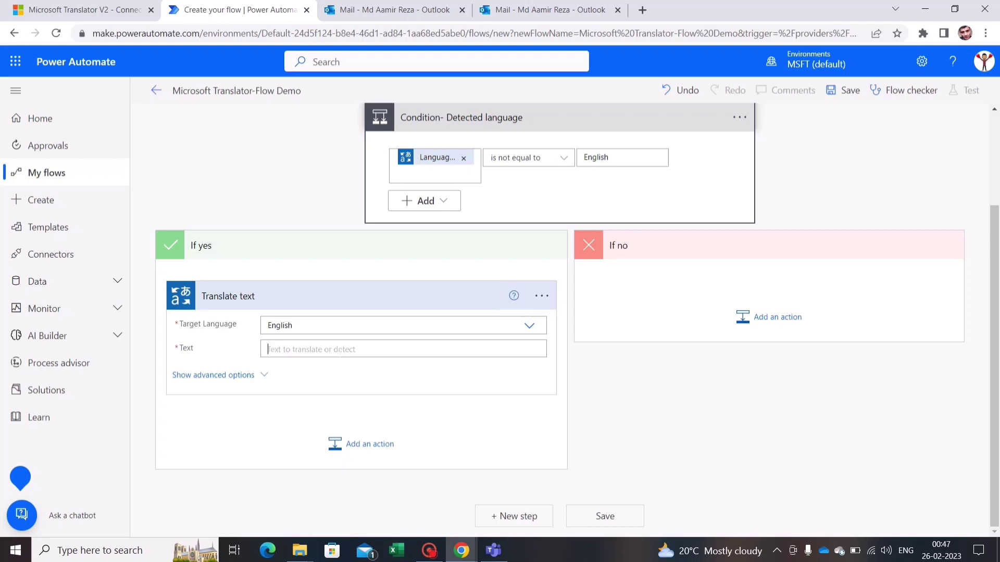
left_click(364, 349)
scroll(936, 394, "down", 3)
left_click(610, 267)
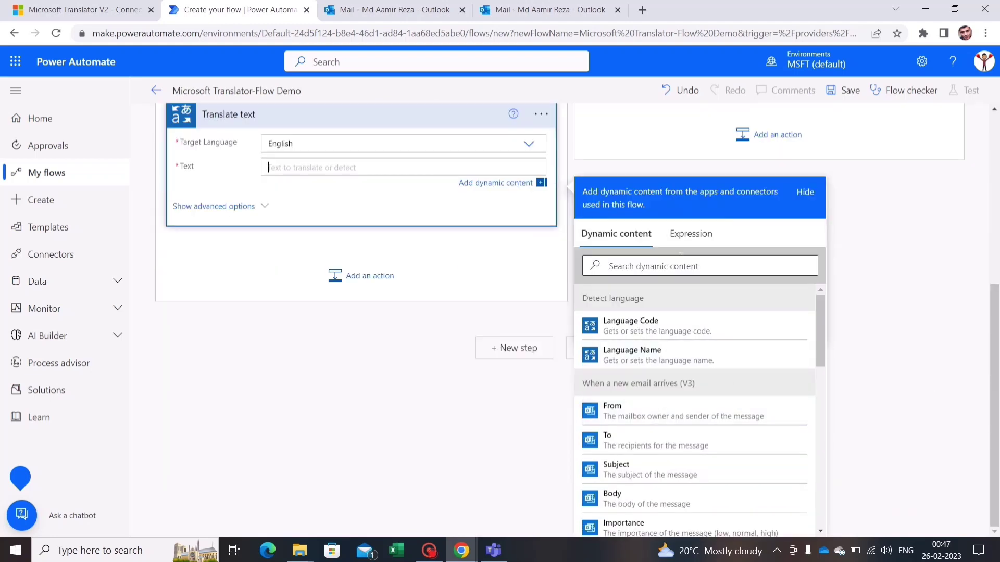
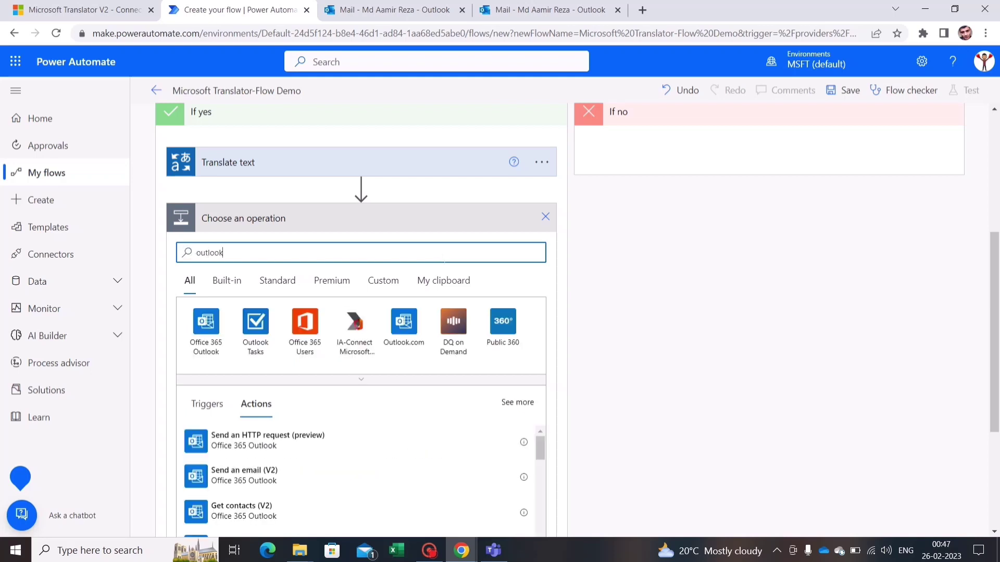
- Add the Office 365 Outlook action Send an email (V2) after Translate text in the If yes branch
scroll(728, 348, "down", 3)
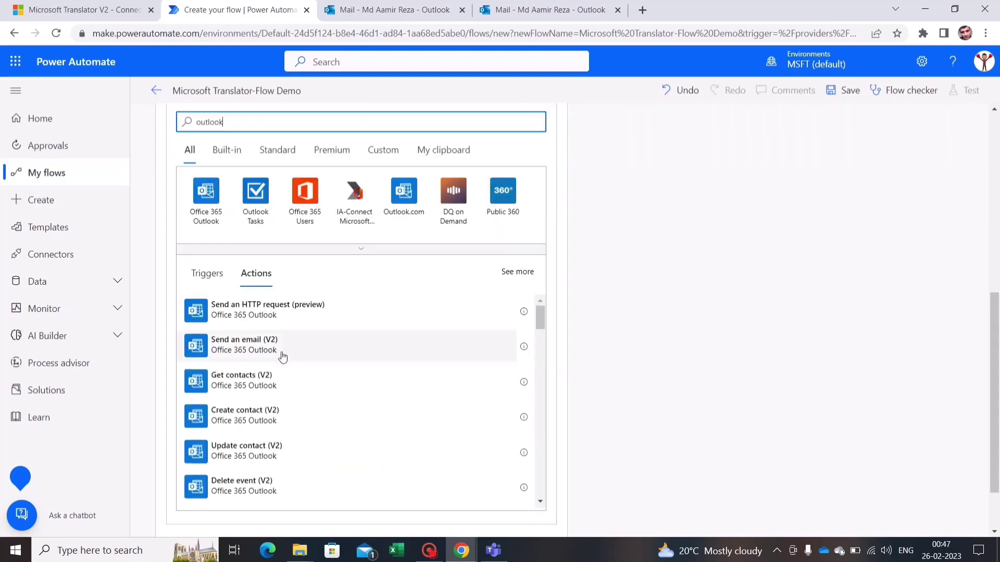
left_click(289, 353)
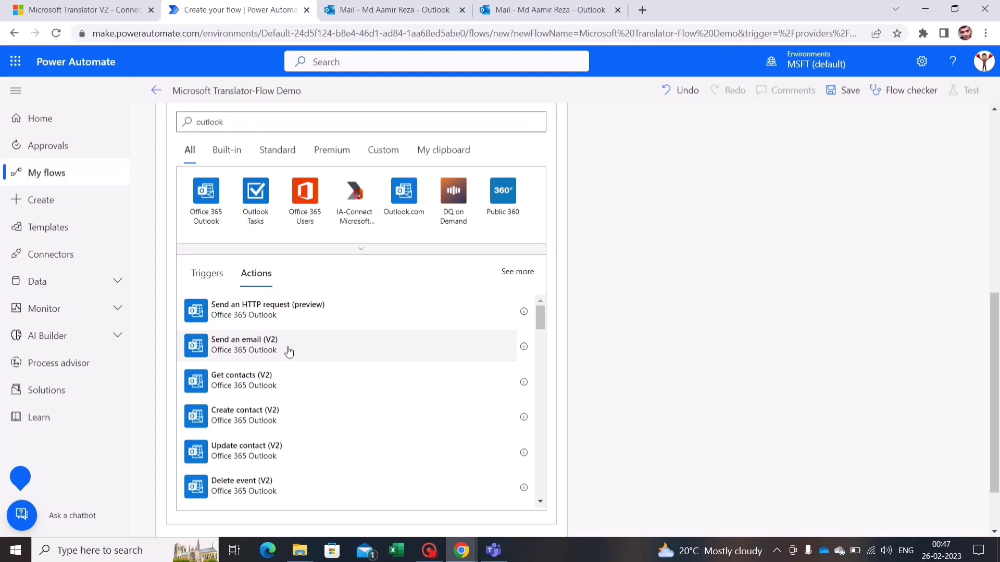
scroll(849, 388, "down", 3)
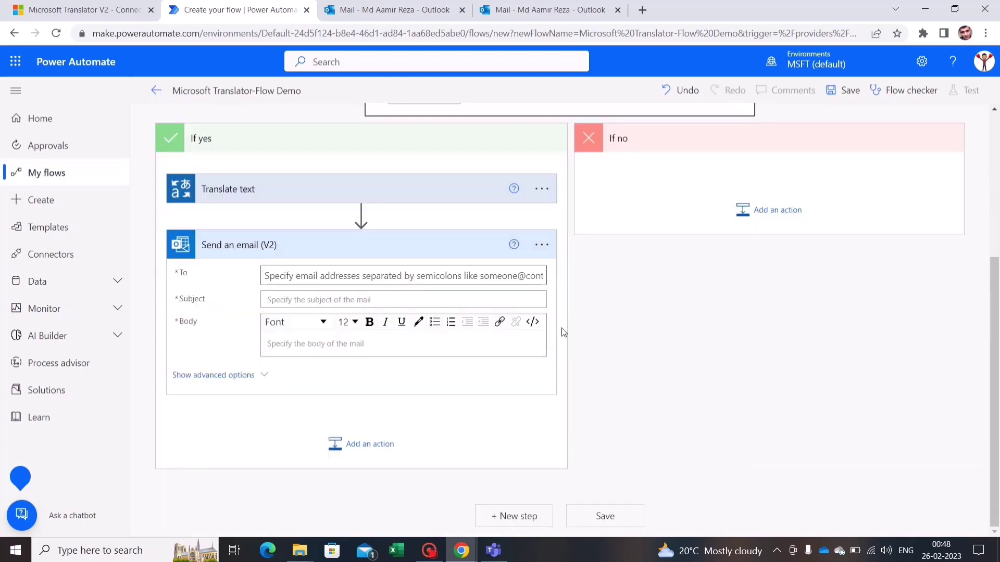
- Paste the copied email address as the To recipient of the Send an email (V2) action and accept the suggested person
left_click(394, 281)
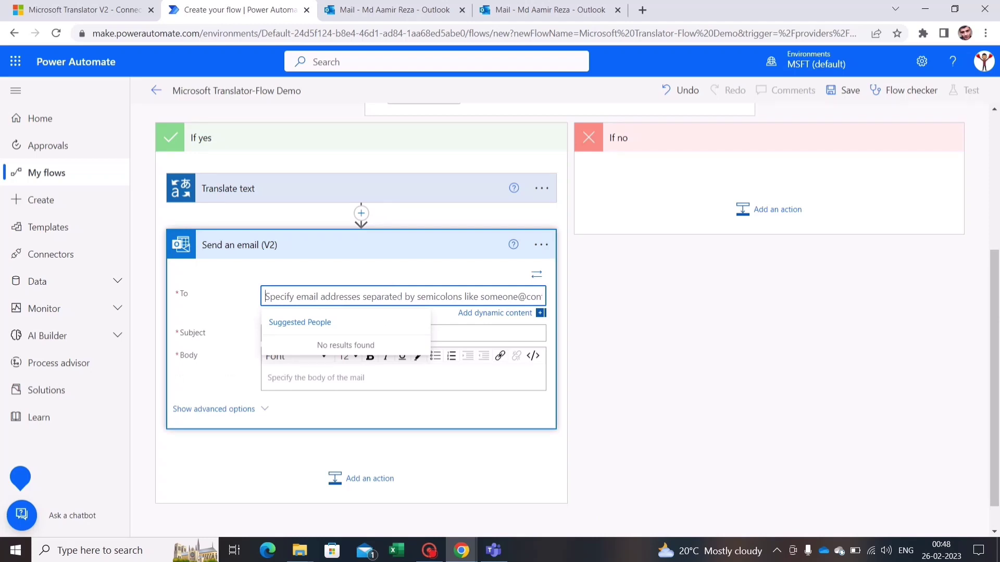
key("super+v")
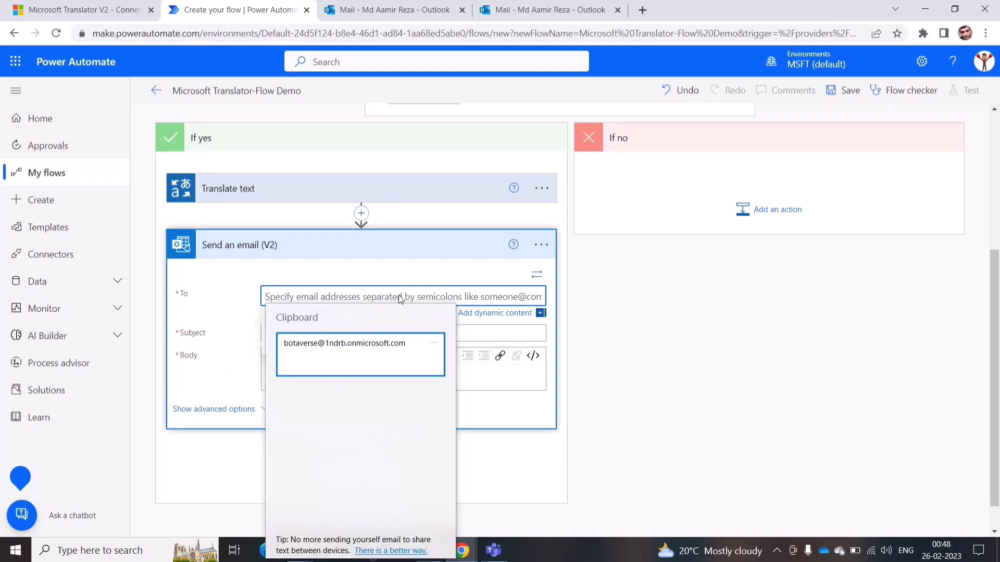
left_click(384, 351)
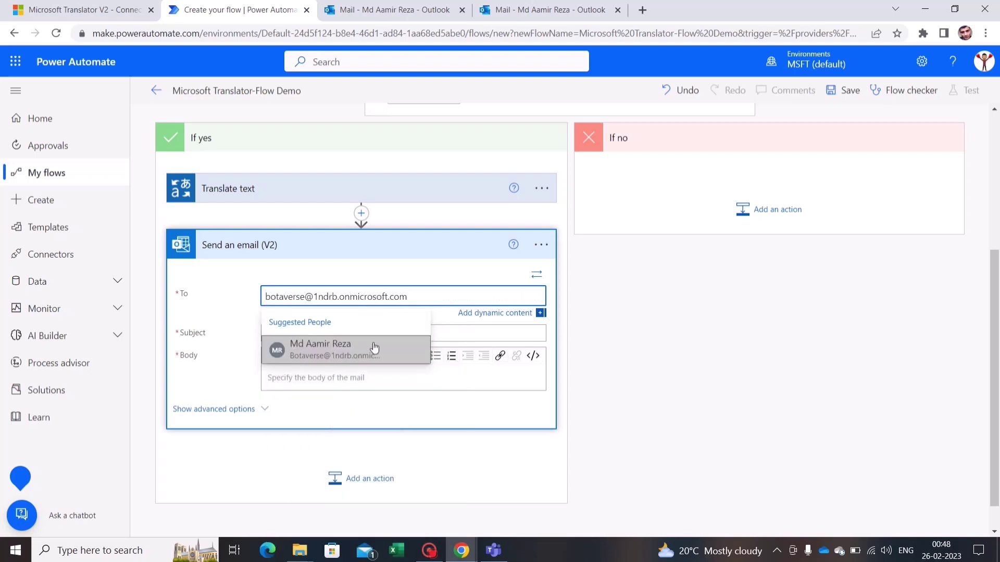
left_click(363, 356)
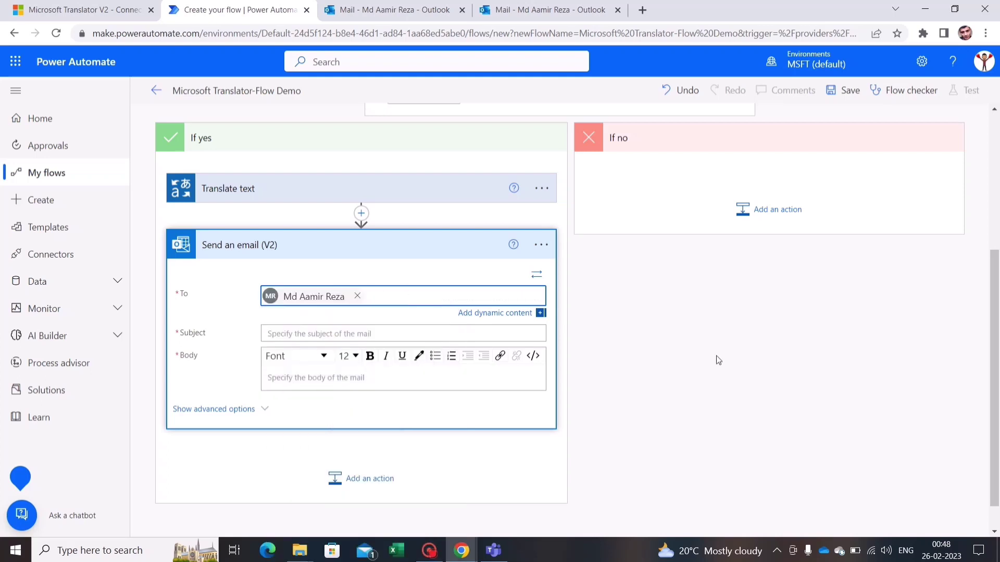
- Set the email's Subject to the incoming message's Subject dynamic content followed by "-Translated"
scroll(486, 351, "down", 1)
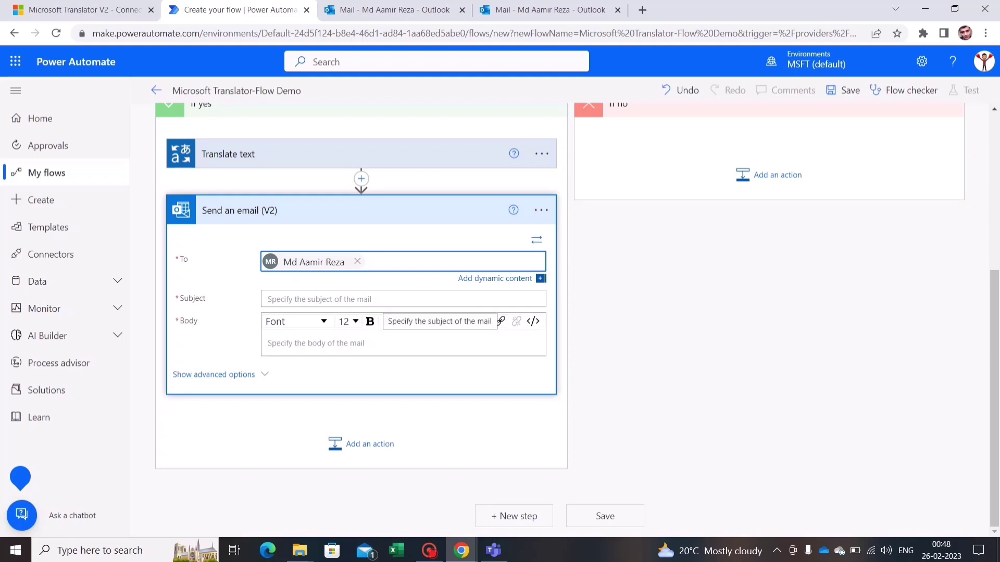
left_click(364, 298)
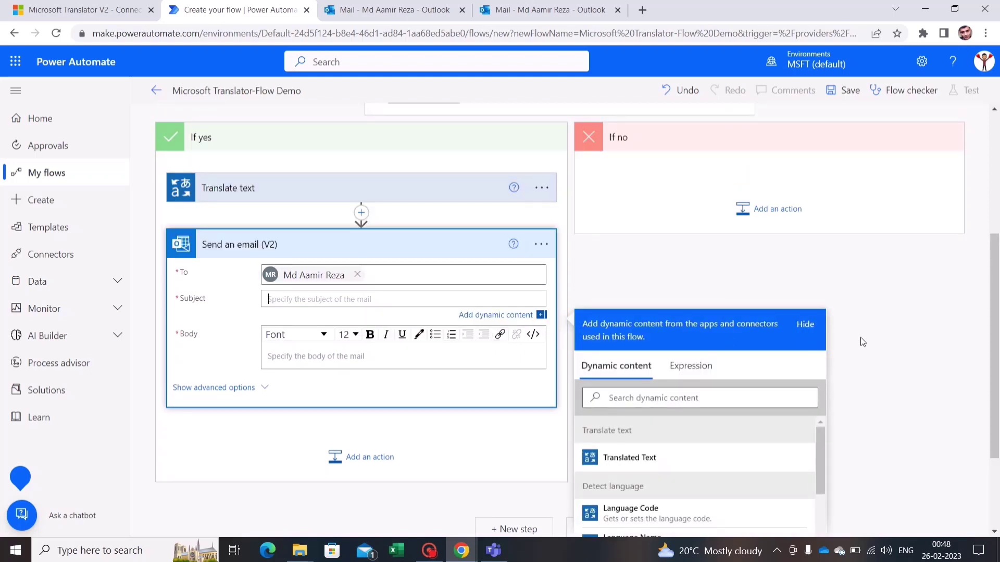
scroll(862, 342, "down", 3)
scroll(656, 388, "down", 4)
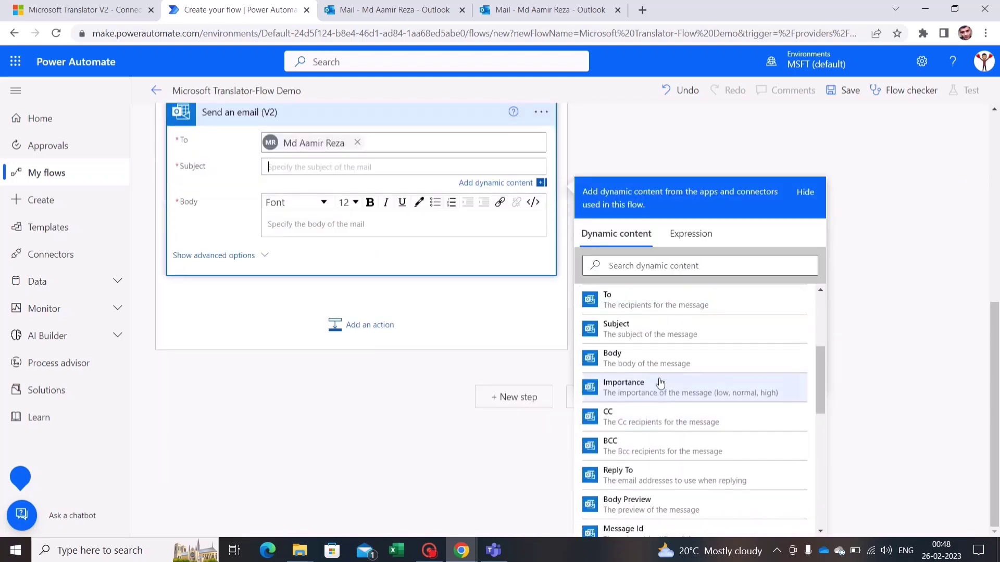
left_click(659, 344)
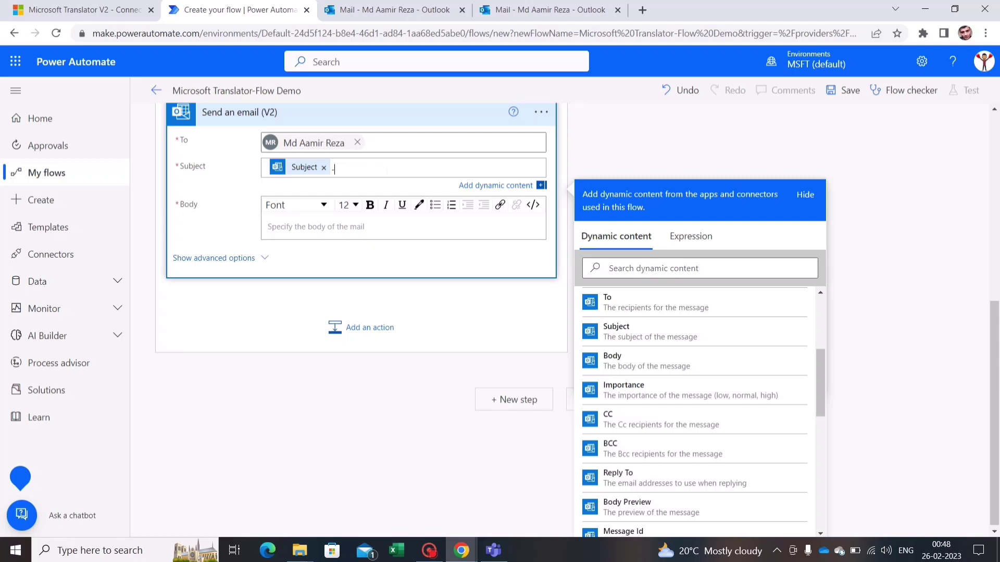
key("Caps_Lock")
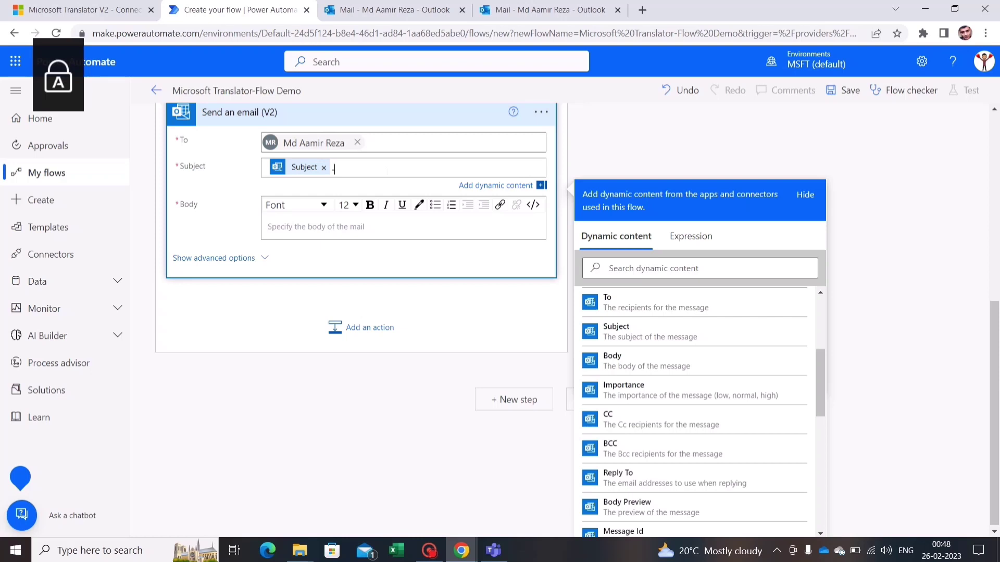
type("T")
key("Caps_Lock")
type("ranslated")
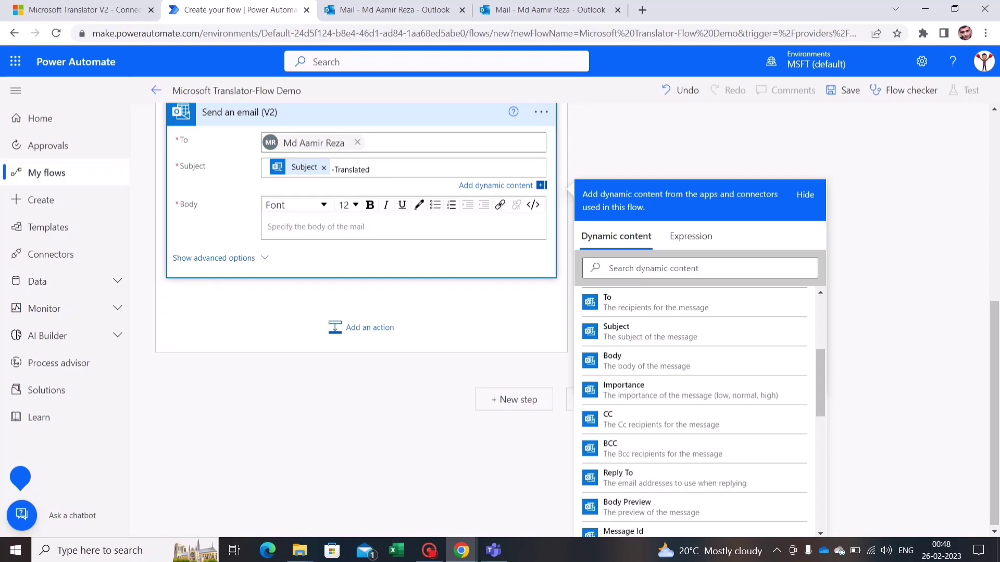
scroll(412, 308, "up", 2)
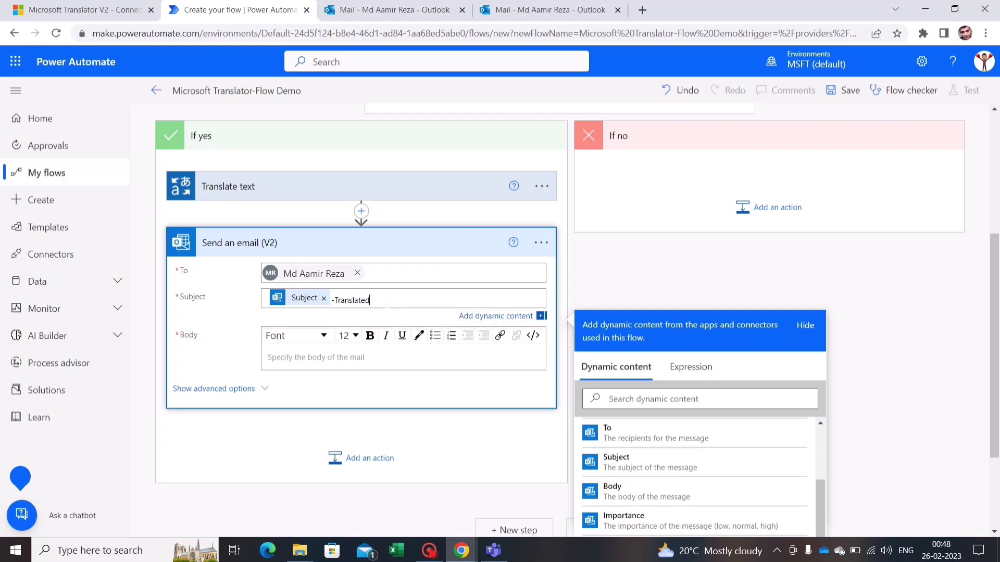
- Complete the email's Subject by appending "By MS Translator" after "-Translated"
type("By")
key("Caps_Lock")
type("MS T")
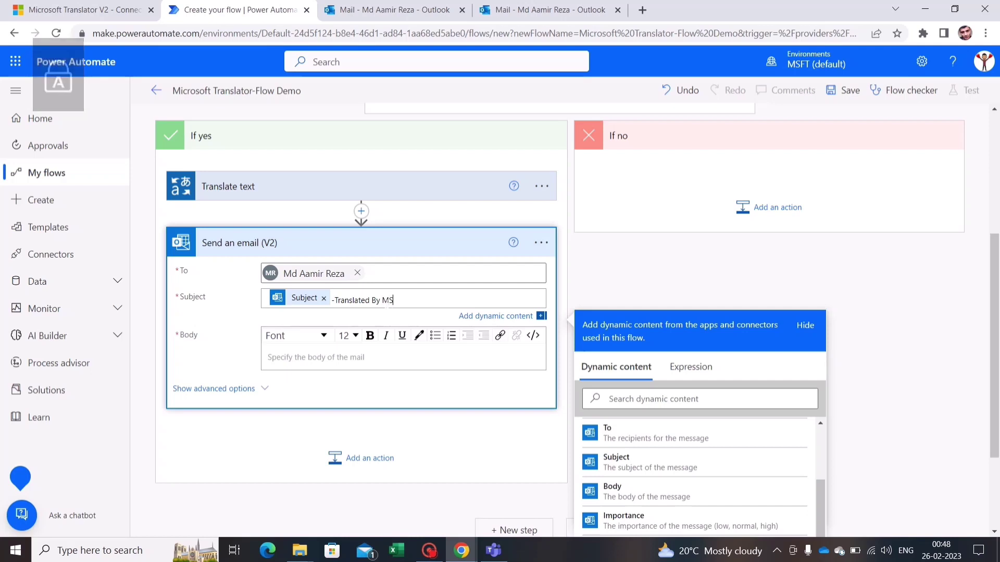
key("Caps_Lock")
type("ranslator")
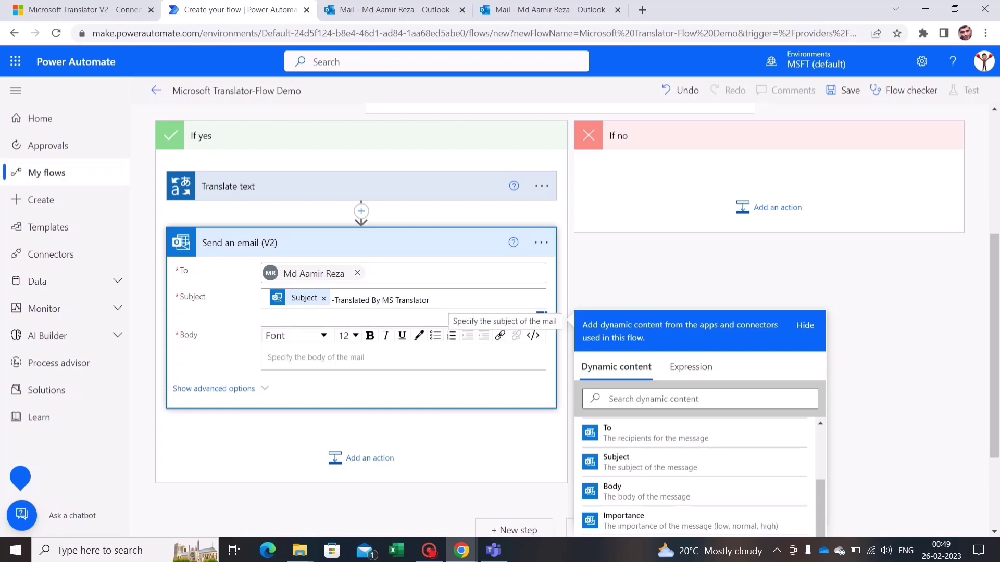
- Write "Hi this is your translated body" in the Body of the Send an email (V2) action and start a new line
scroll(359, 247, "down", 3)
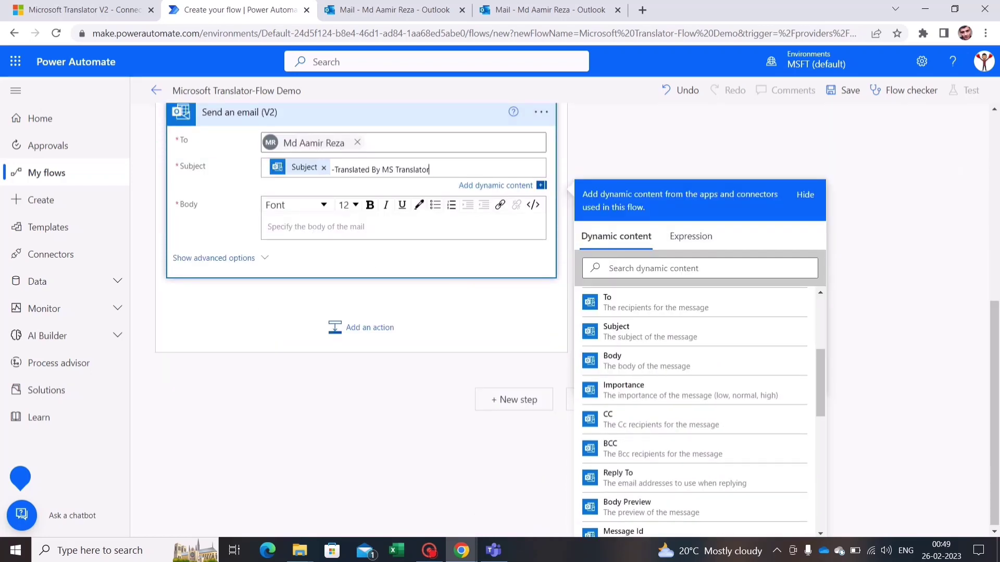
scroll(318, 260, "up", 1)
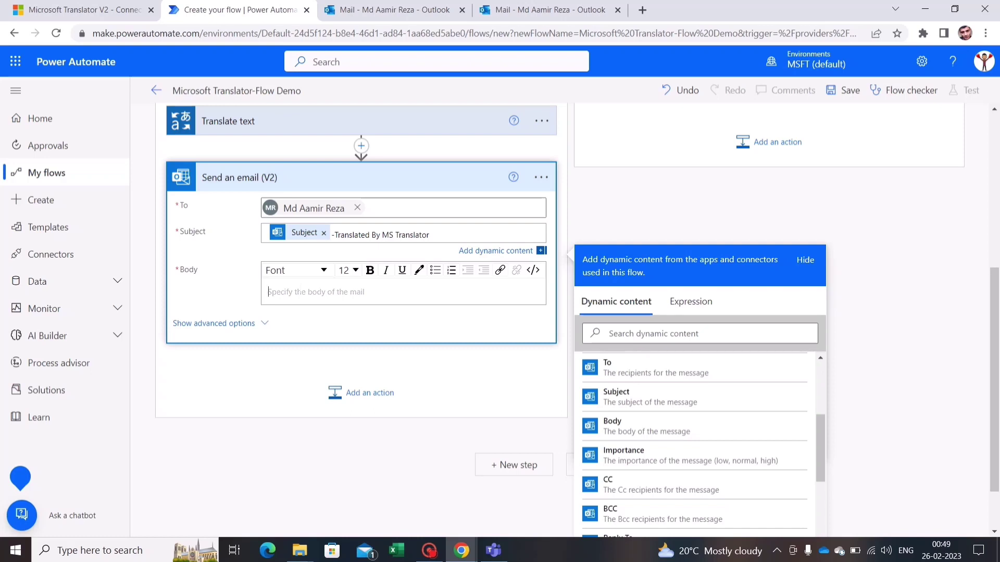
left_click(312, 292)
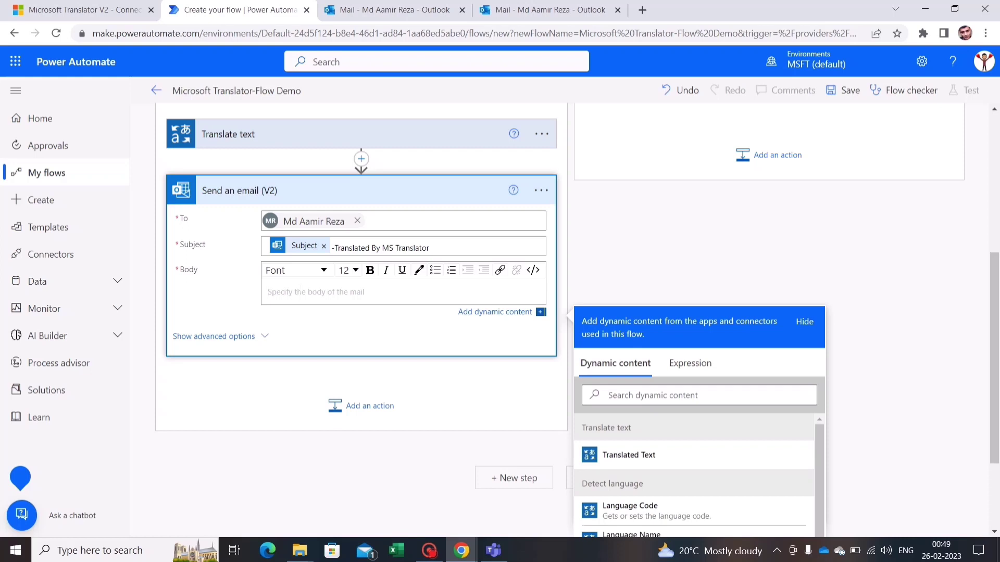
key("Caps_Lock")
type("H")
key("Caps_Lock")
type("i")
type("t")
key("Caps_Lock")
type("H")
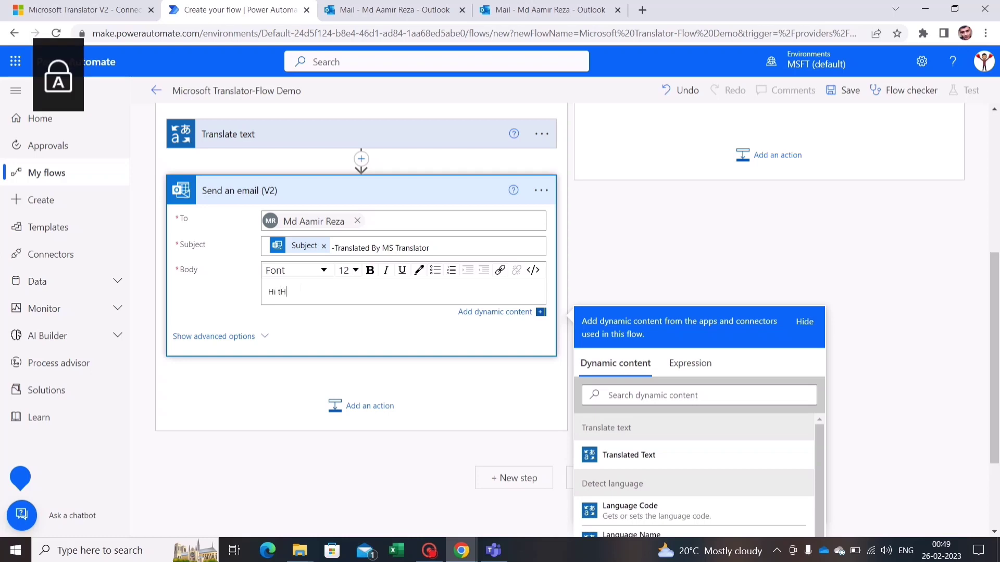
key("Caps_Lock")
key("BackSpace")
type("his is your")
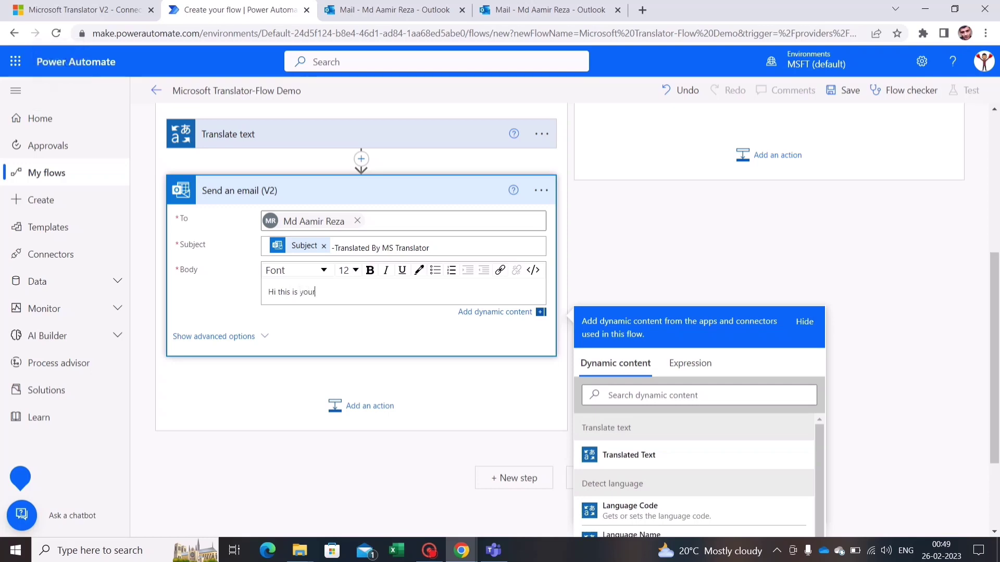
type(" translated body")
key("Return")
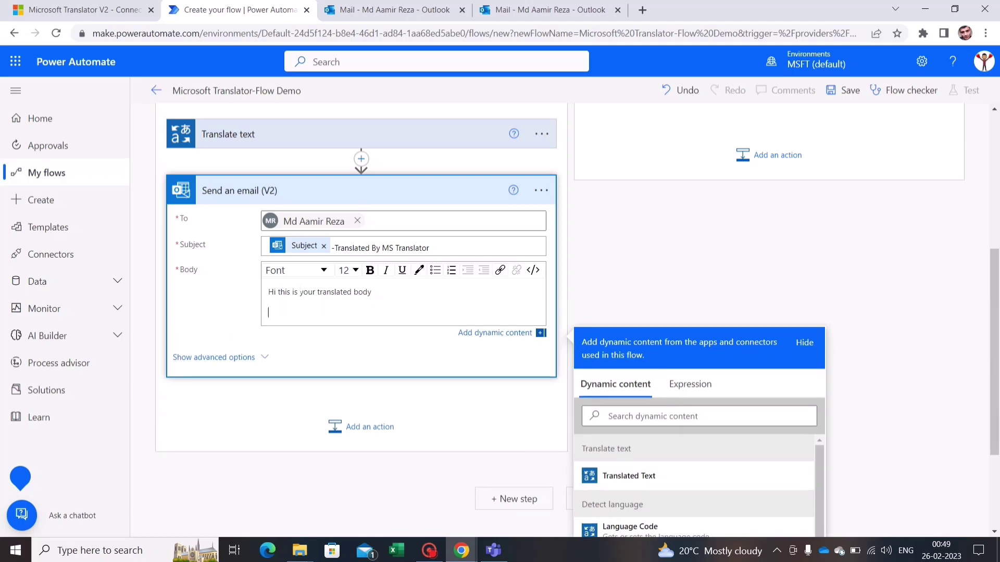
- Insert the Translated Text dynamic content on its own line between quotation marks below the Body's opening sentence
type("'")
scroll(422, 330, "down", 1)
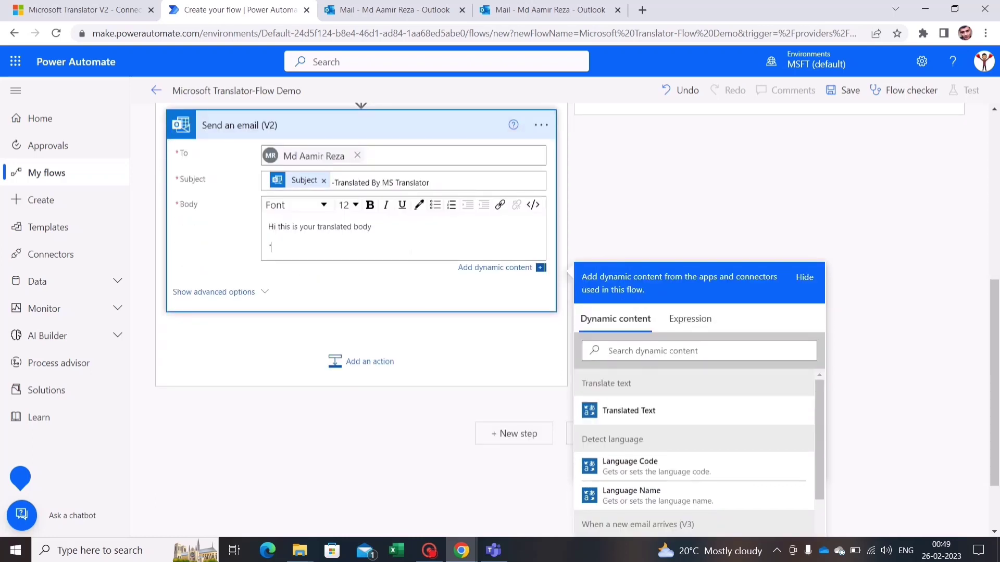
key("Return")
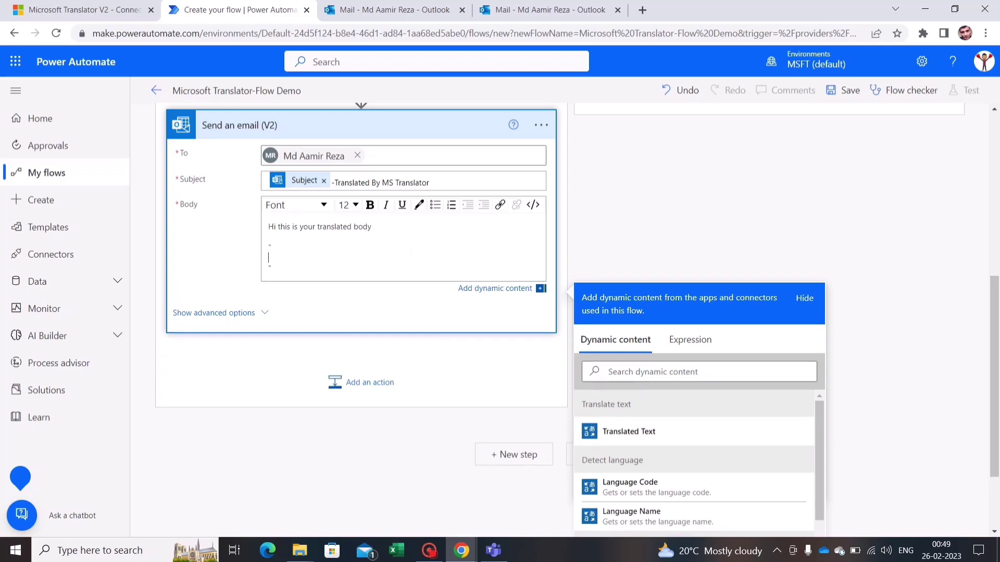
scroll(872, 341, "down", 1)
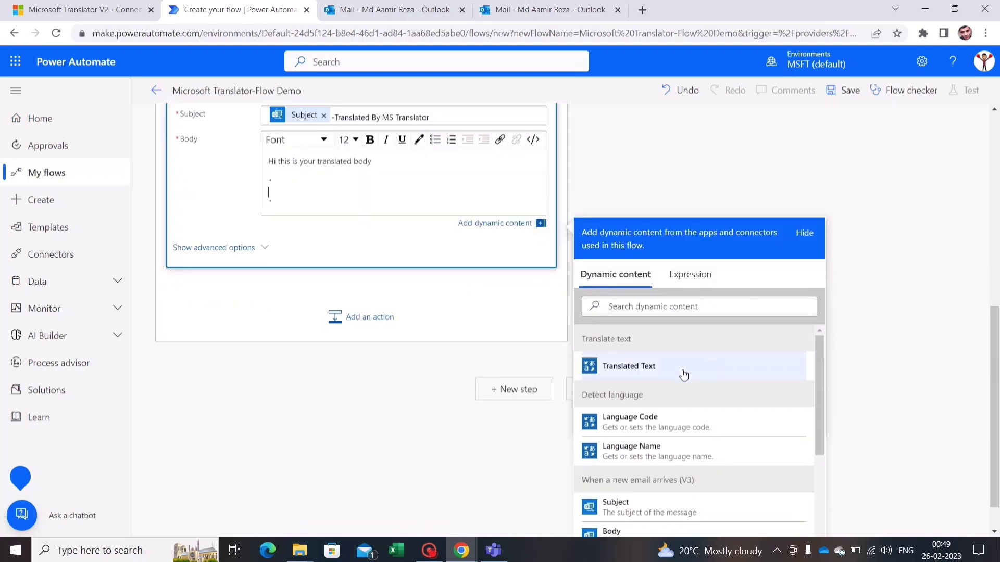
left_click(682, 375)
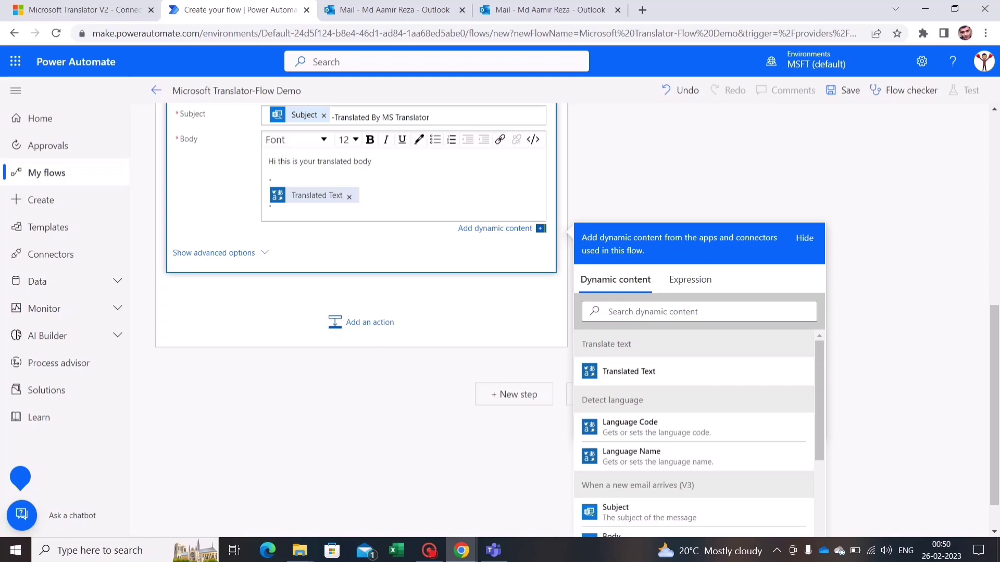
- Show the advanced options of the Send an email (V2) action and look through its additional fields
scroll(818, 279, "up", 4)
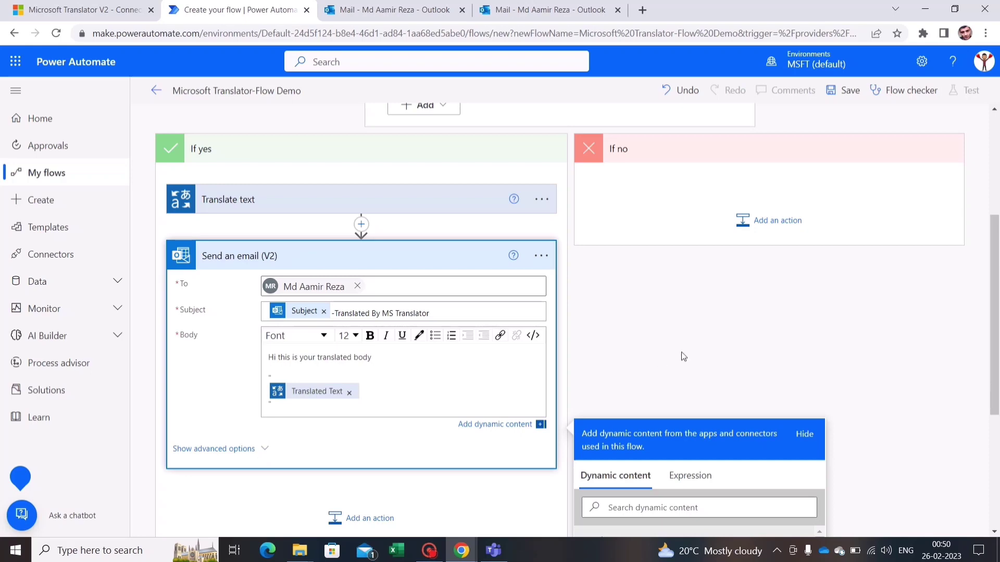
scroll(880, 354, "down", 2)
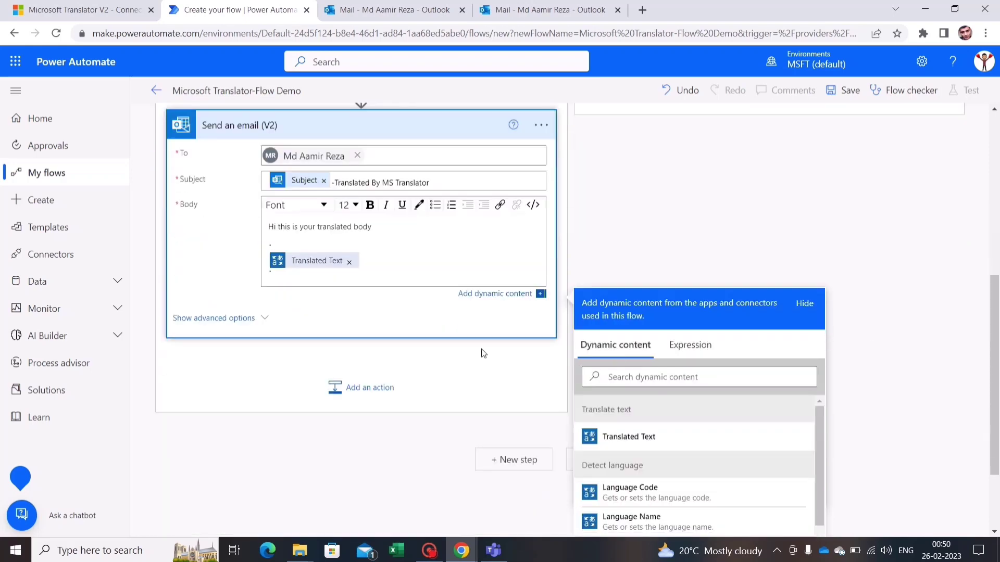
left_click(264, 323)
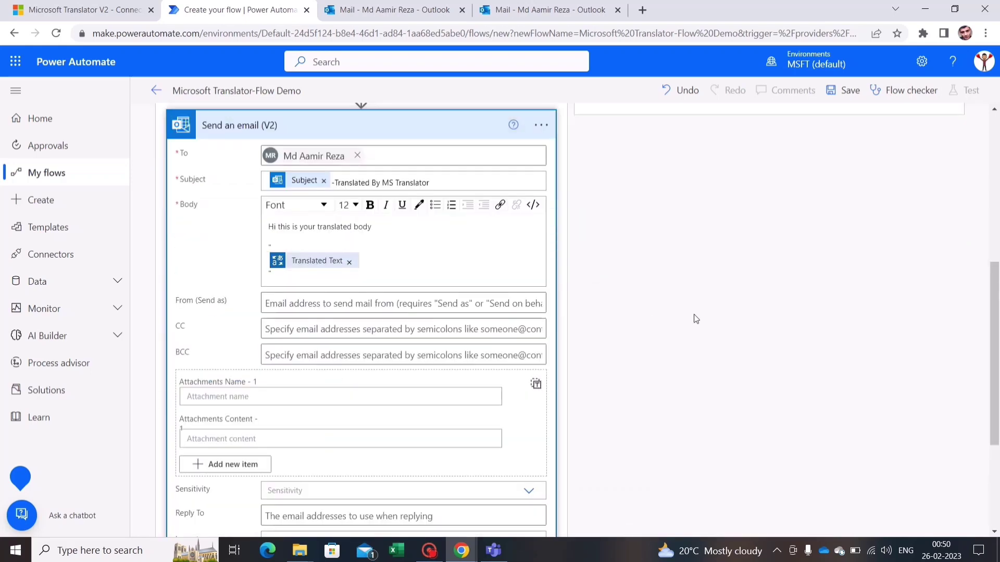
scroll(701, 310, "down", 1)
scroll(703, 305, "up", 2)
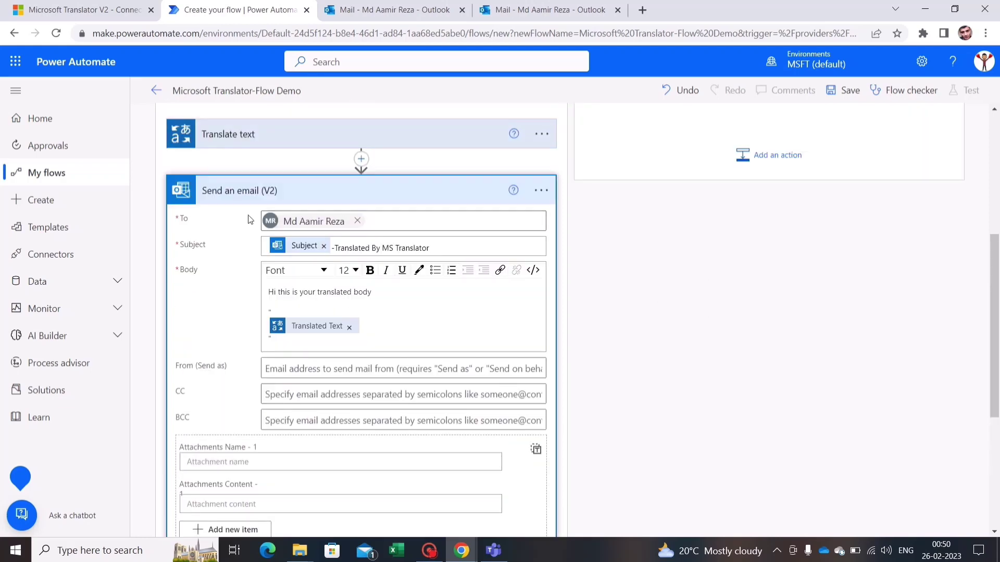
scroll(469, 261, "down", 5)
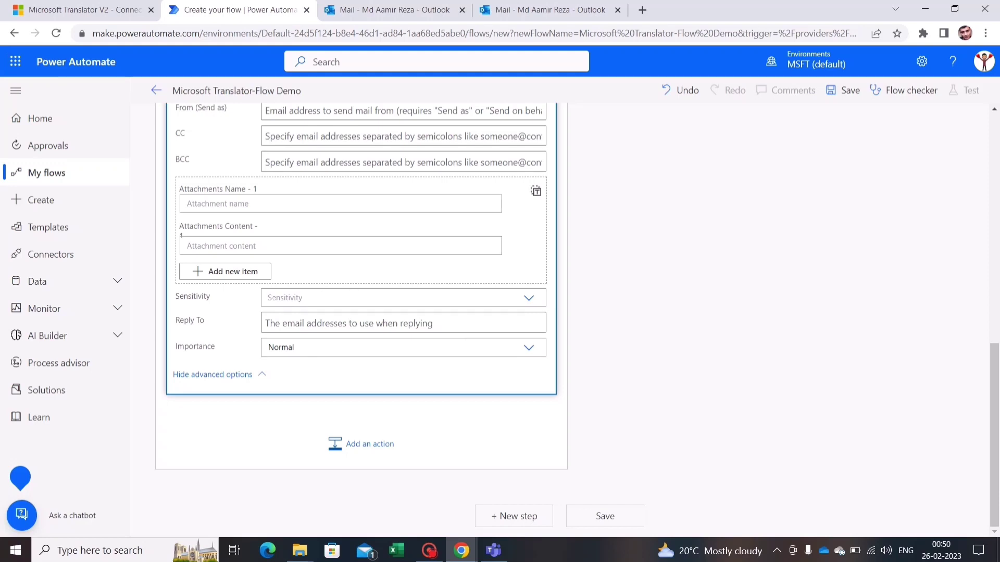
- Set the email's Reply To to the incoming message's From dynamic content and its Importance to High
left_click(386, 324)
scroll(584, 330, "up", 5)
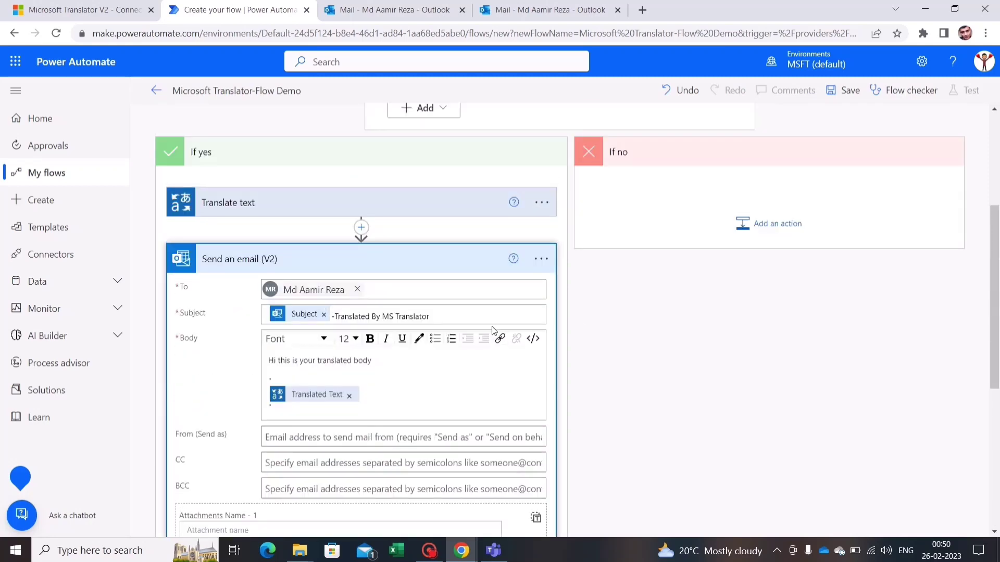
scroll(494, 329, "down", 5)
scroll(494, 330, "down", 1)
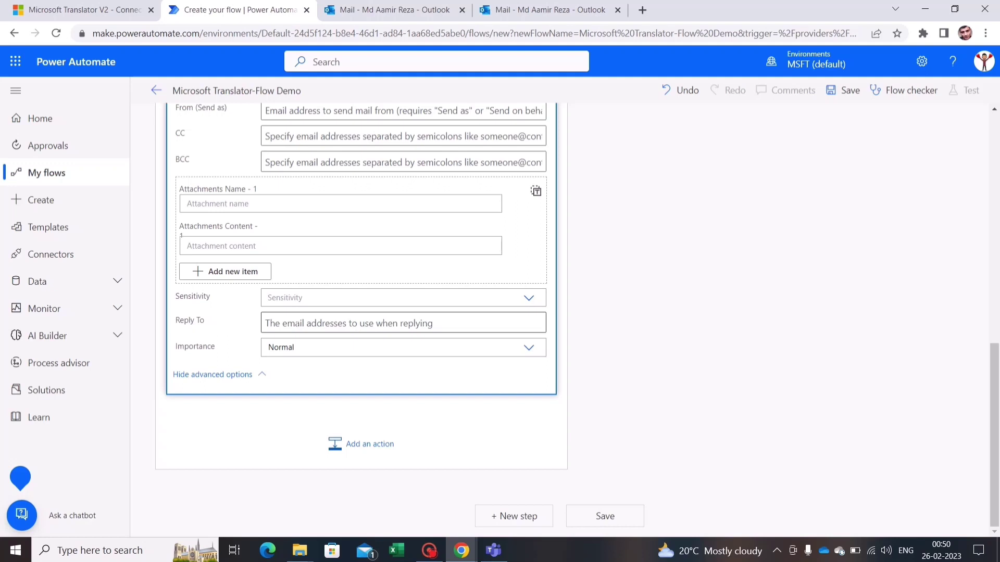
left_click(401, 323)
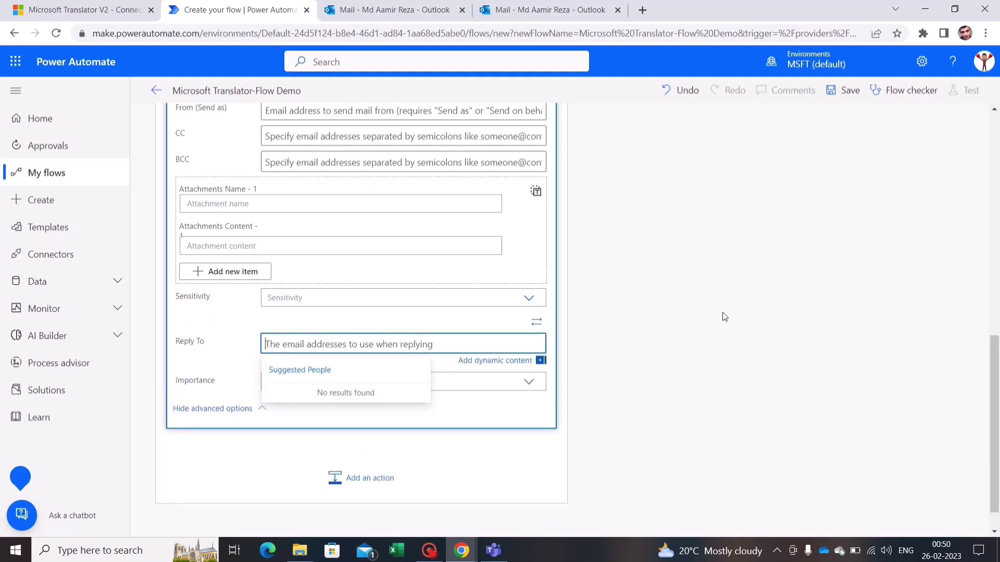
scroll(724, 317, "down", 1)
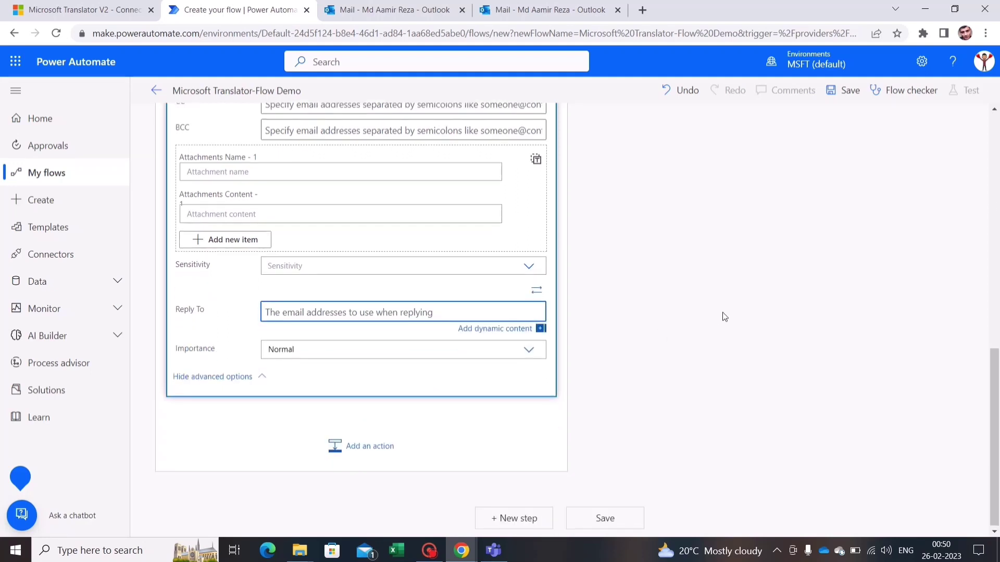
left_click(491, 328)
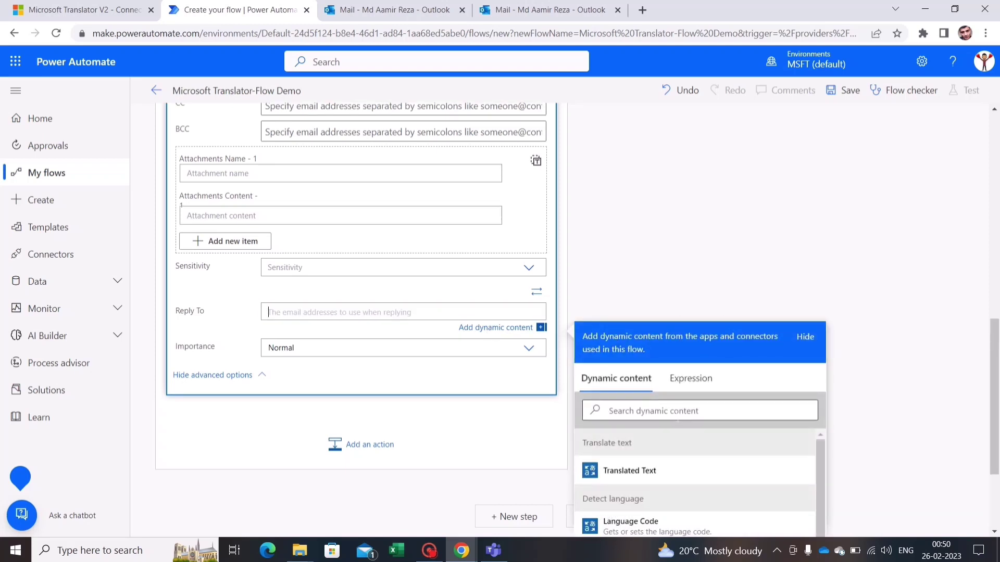
type("fr")
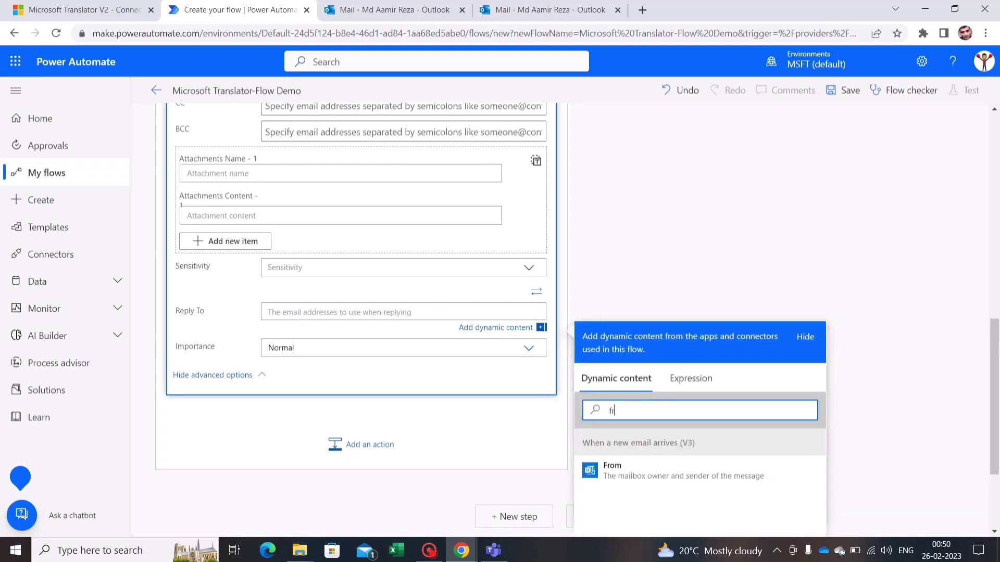
left_click(659, 474)
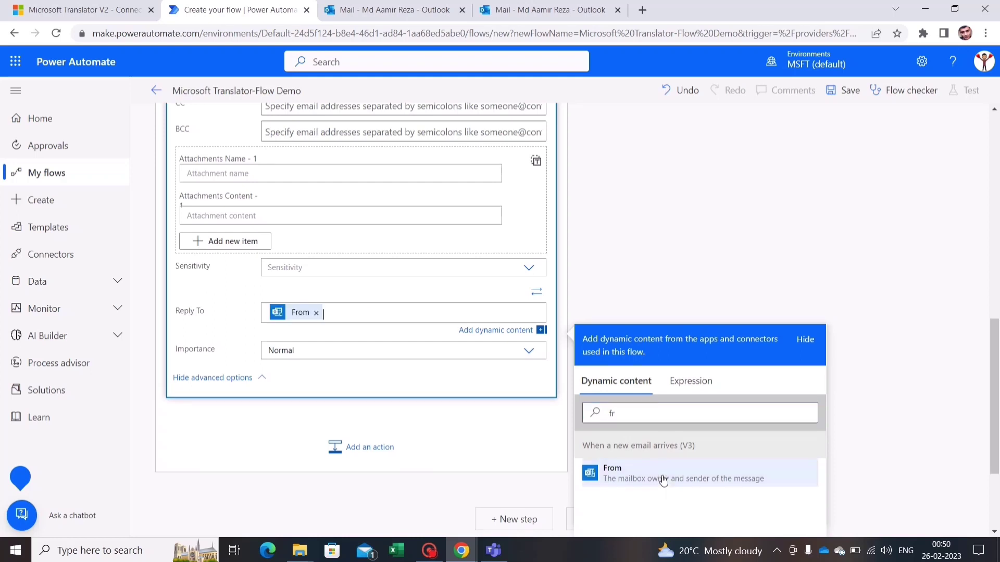
left_click(530, 350)
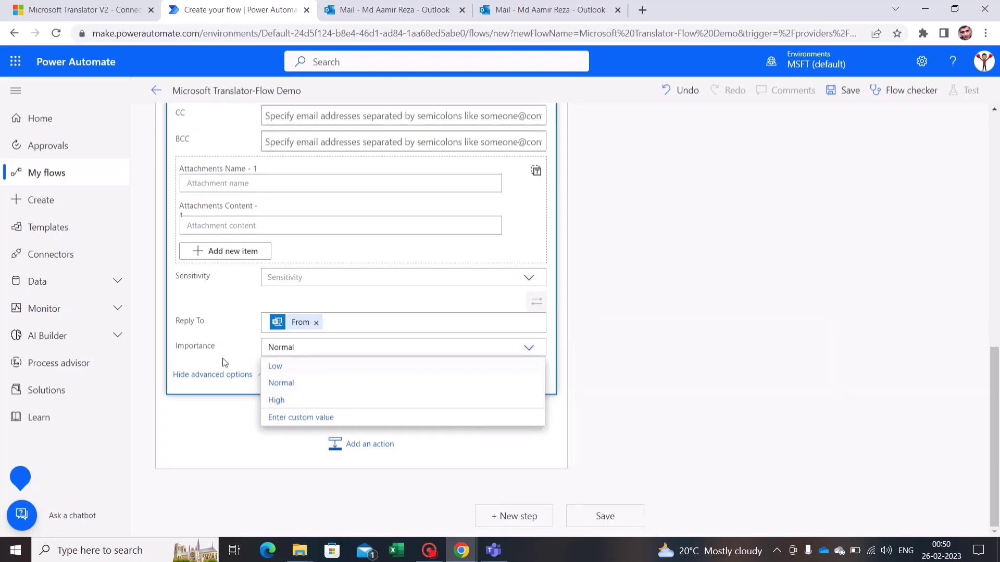
left_click(319, 402)
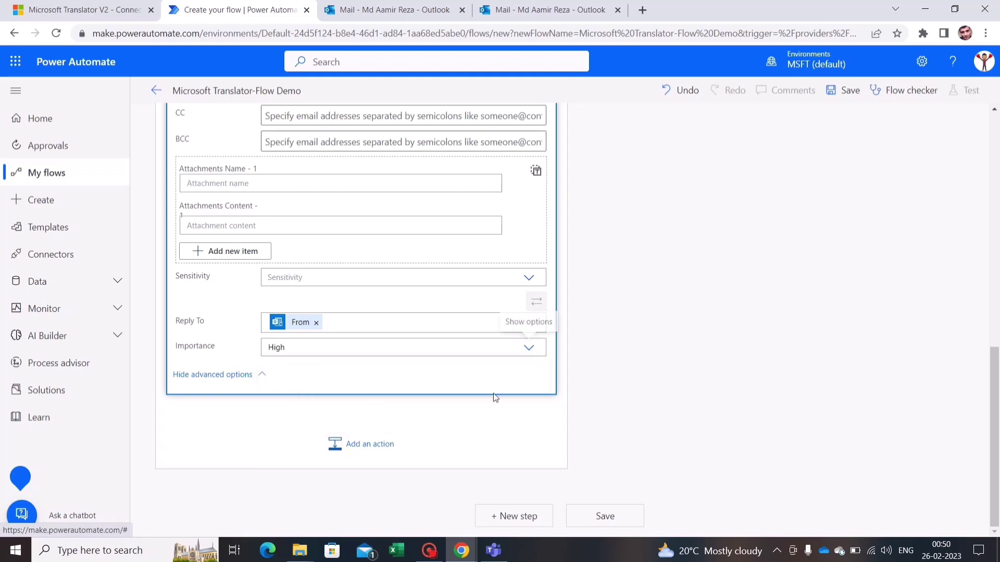
- Review the completed actions and condition up to the trigger and save the flow
scroll(657, 331, "up", 3)
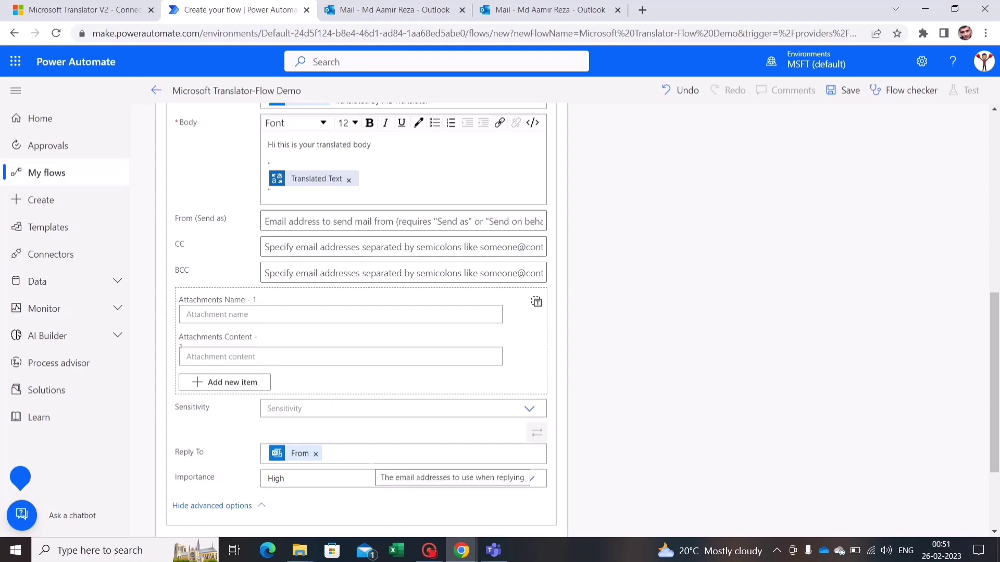
scroll(417, 387, "up", 2)
scroll(646, 312, "up", 6)
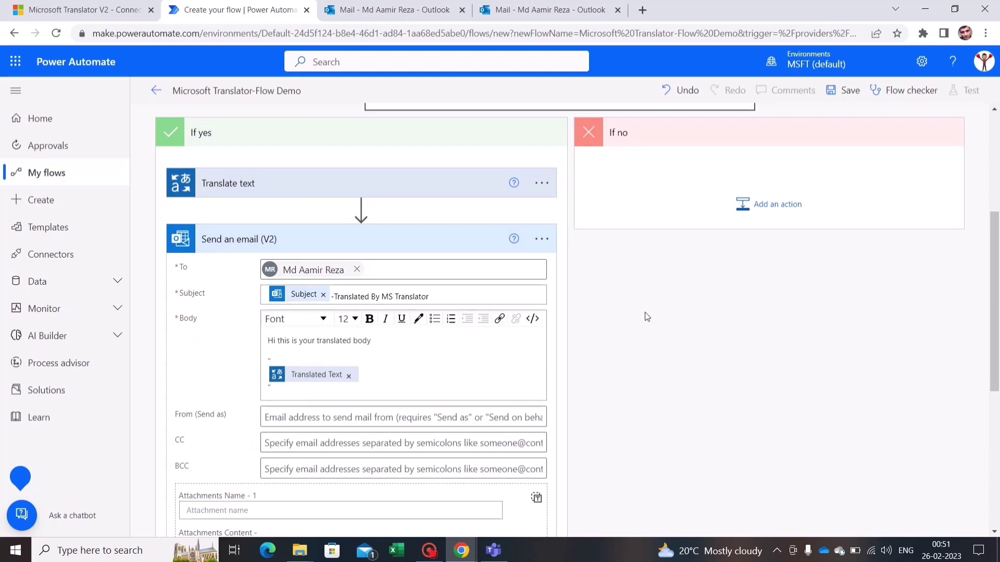
scroll(593, 373, "up", 3)
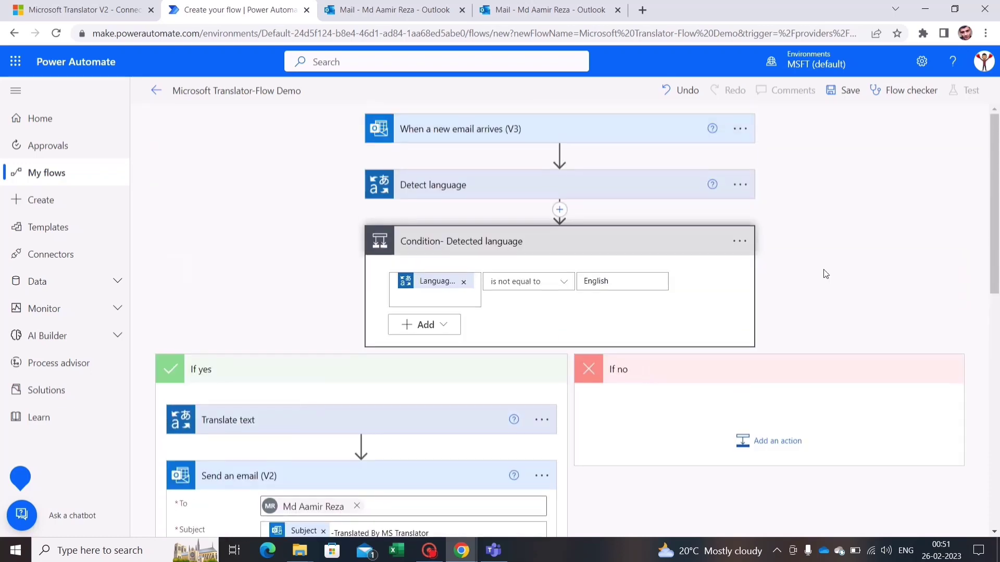
left_click(849, 92)
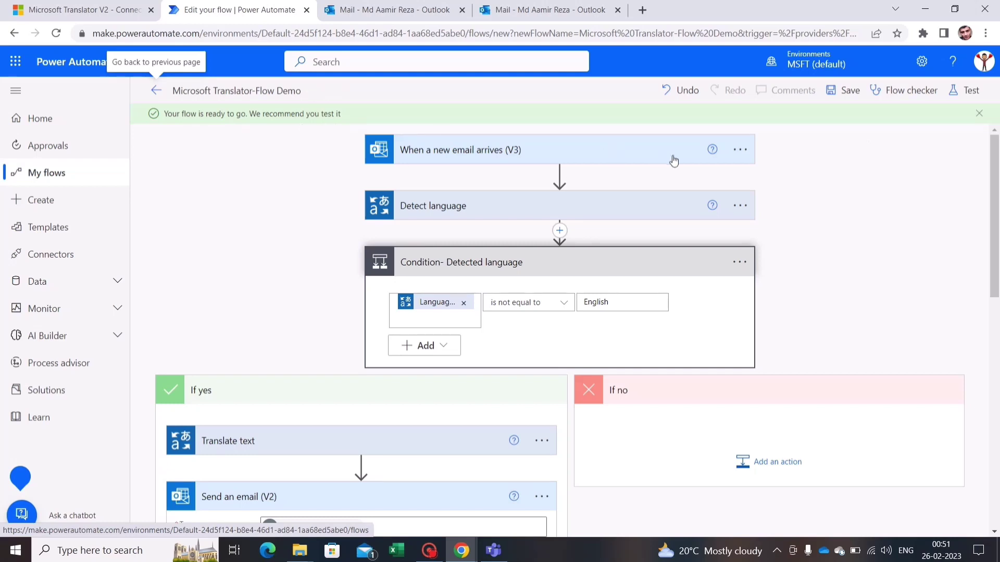
- Start a manual test of the saved flow
left_click(969, 99)
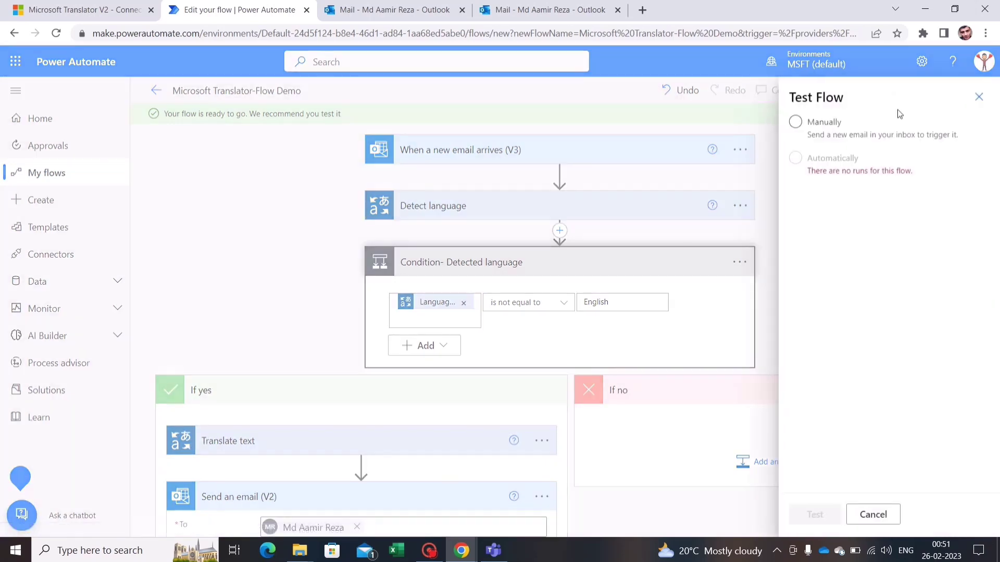
left_click(814, 129)
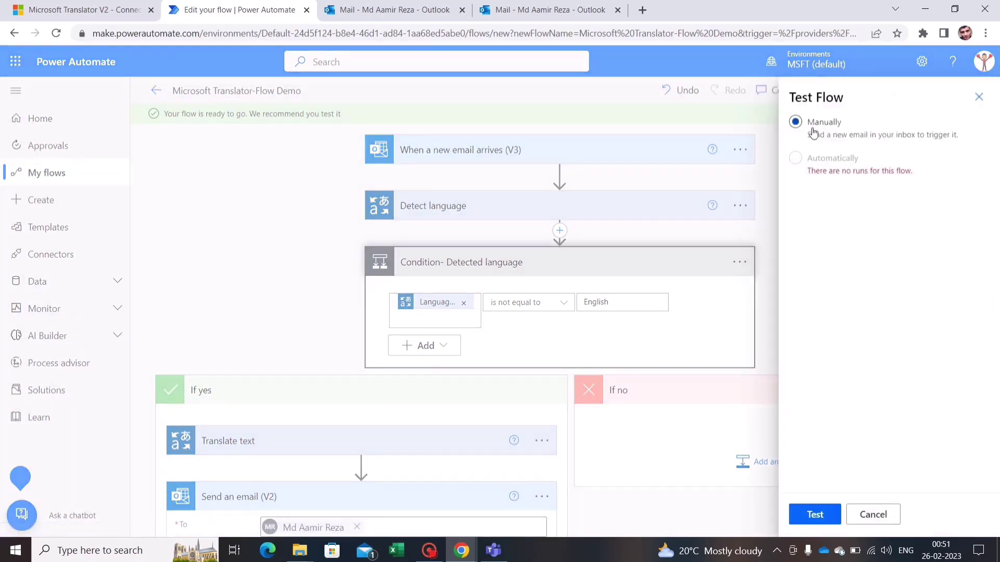
left_click(815, 516)
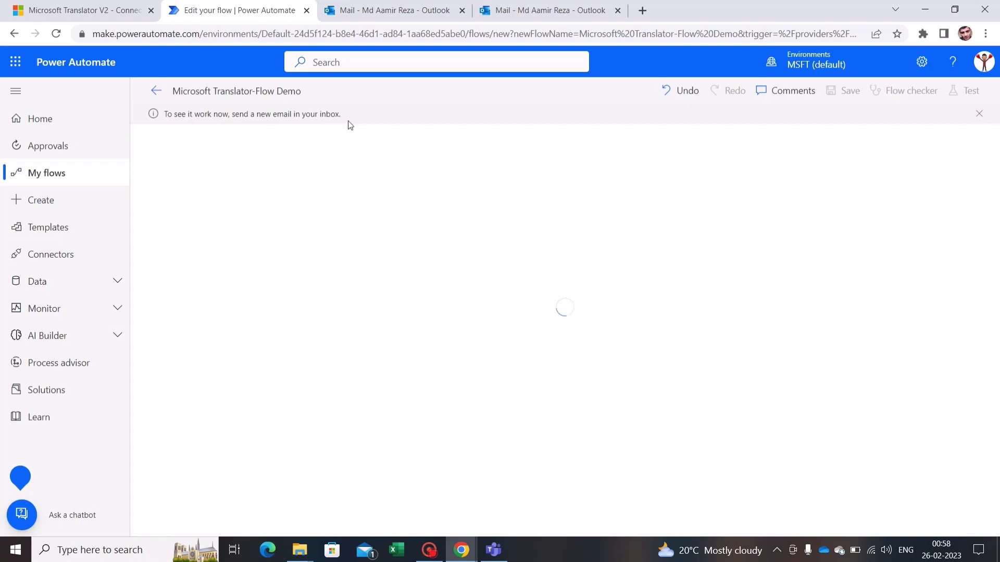
- Switch to the Outlook mailbox holding the German draft "Testing MS translator" and send it to trigger the flow
left_click(530, 14)
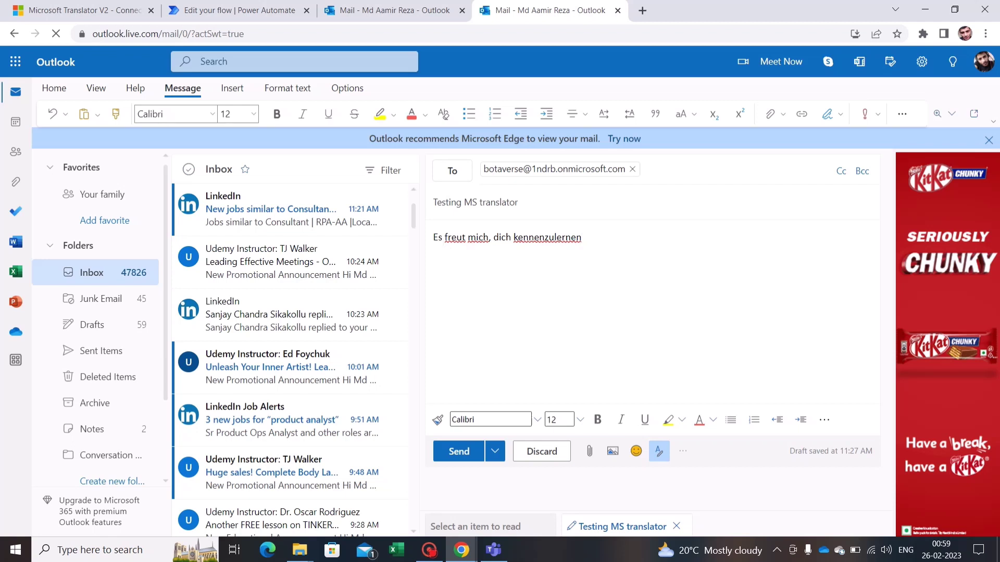
left_click(461, 451)
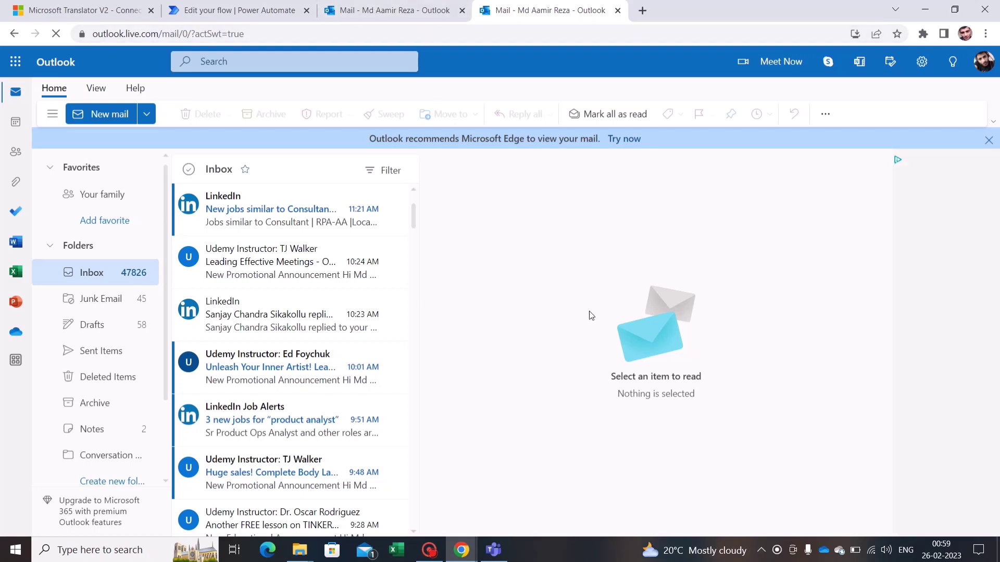
- Open the incoming German email "Testing MS translator" in the recipient's Outlook inbox and check the flow's run status in Power Automate
left_click(396, 11)
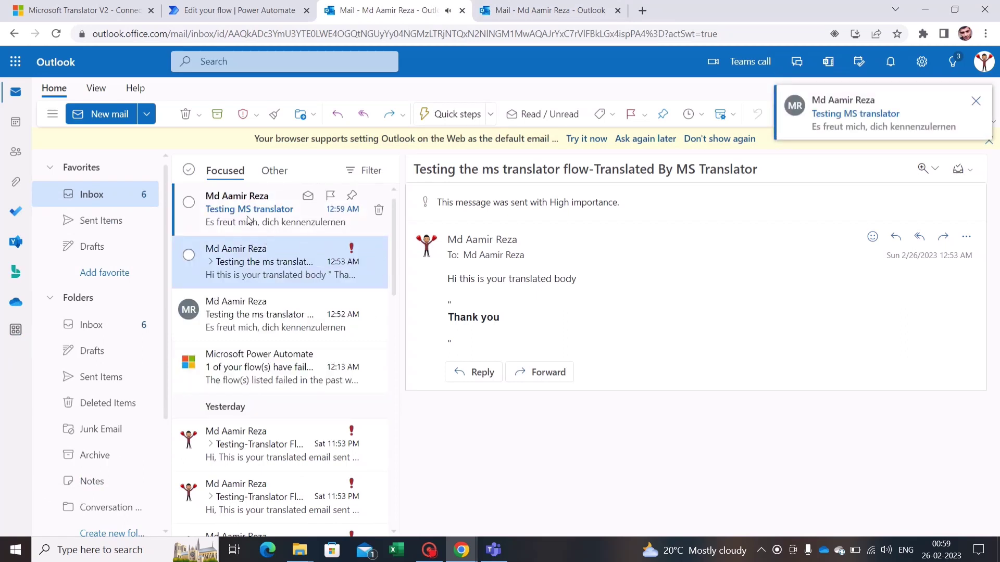
left_click(248, 220)
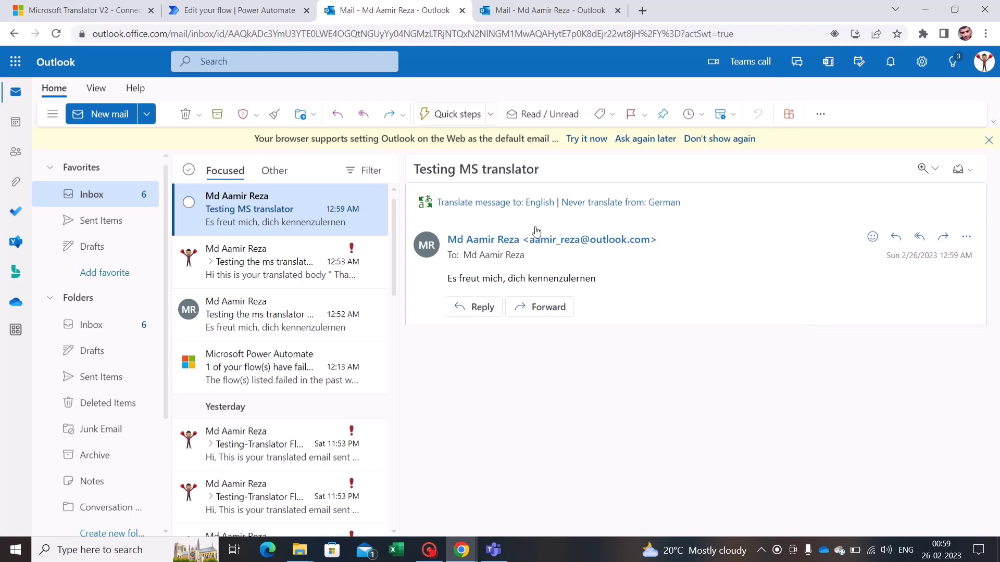
left_click(258, 17)
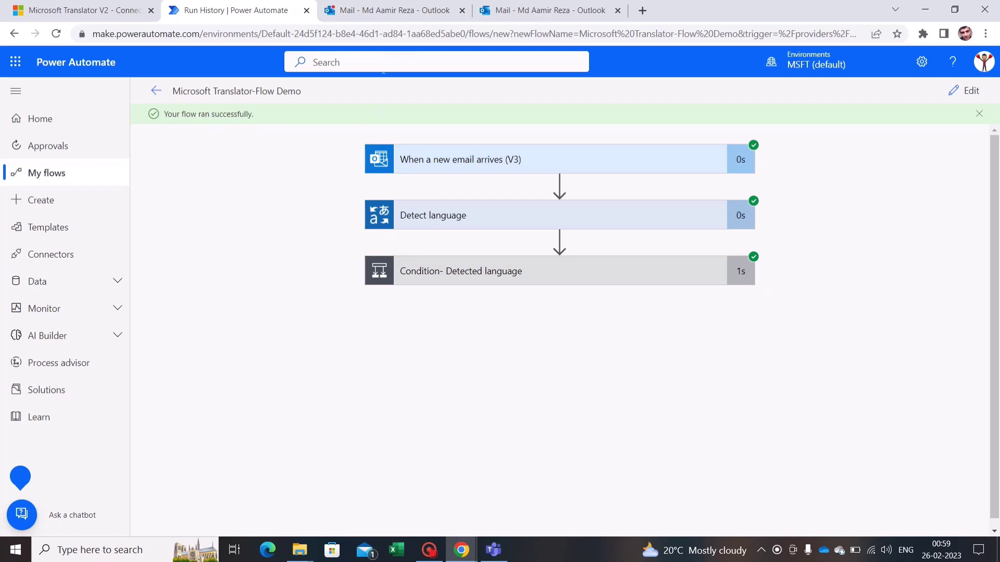
- Switch back to the recipient's Outlook inbox and compare the "Testing MS translator-Translated By MS Translator" email with the German original
left_click(398, 18)
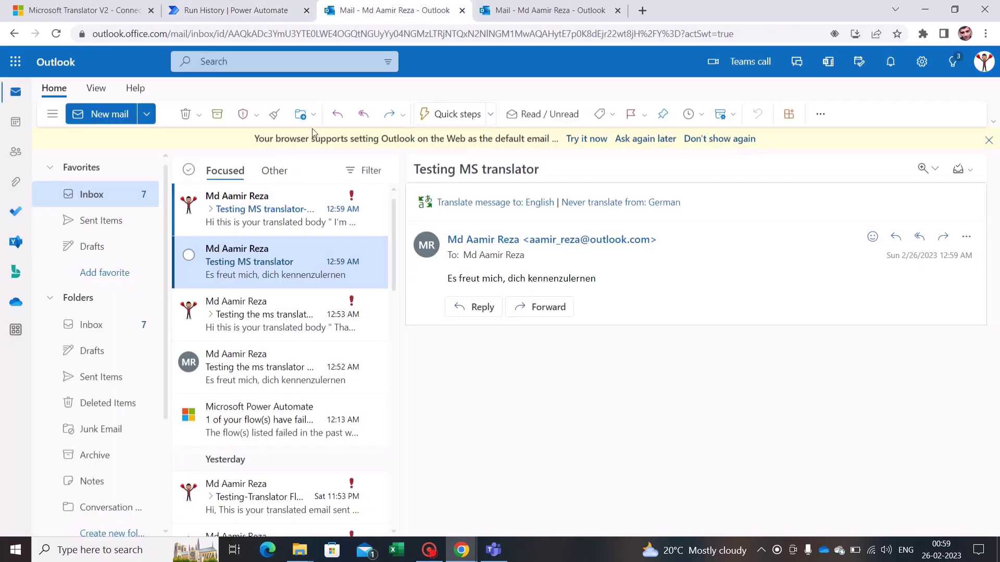
left_click(263, 217)
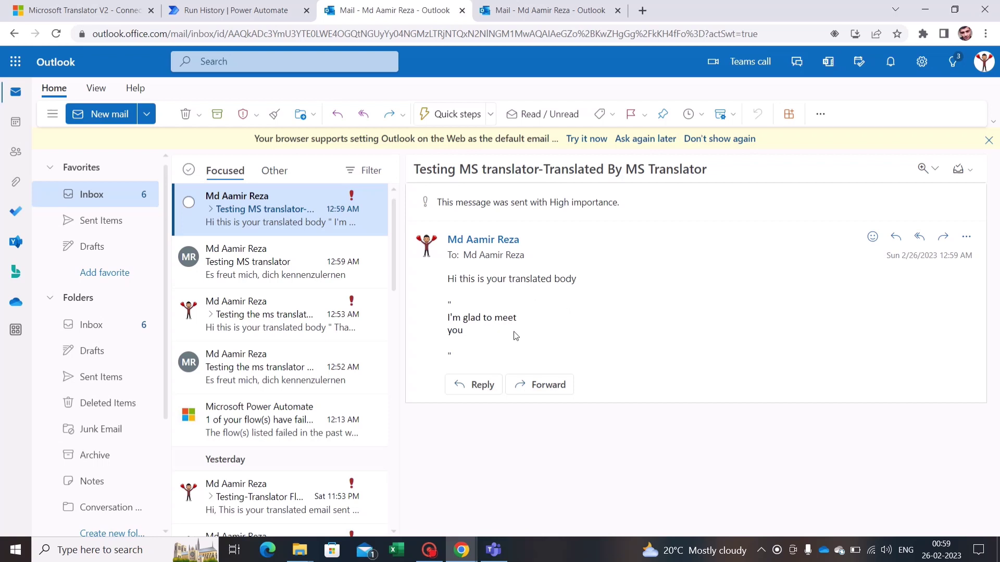
left_click(315, 282)
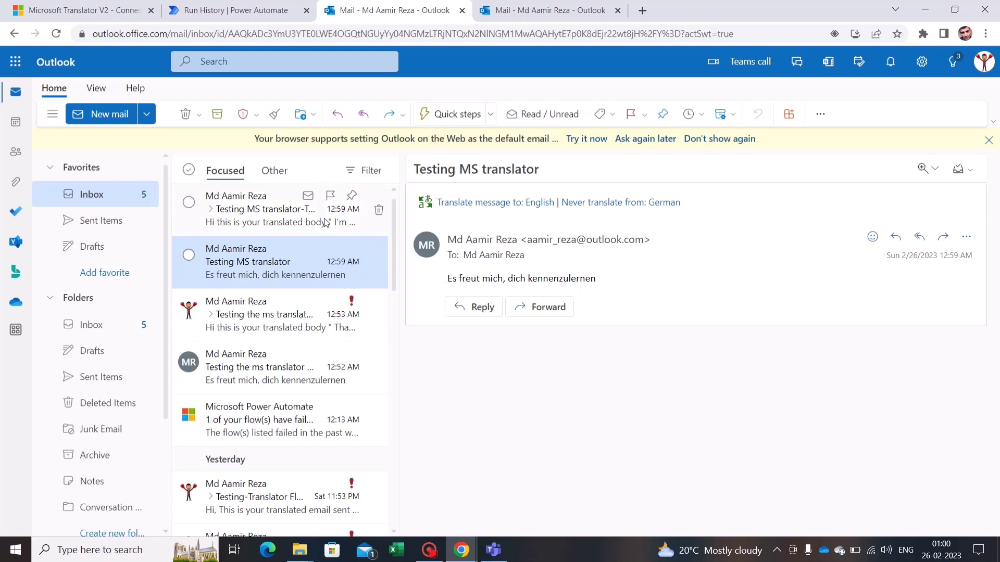
left_click(291, 212)
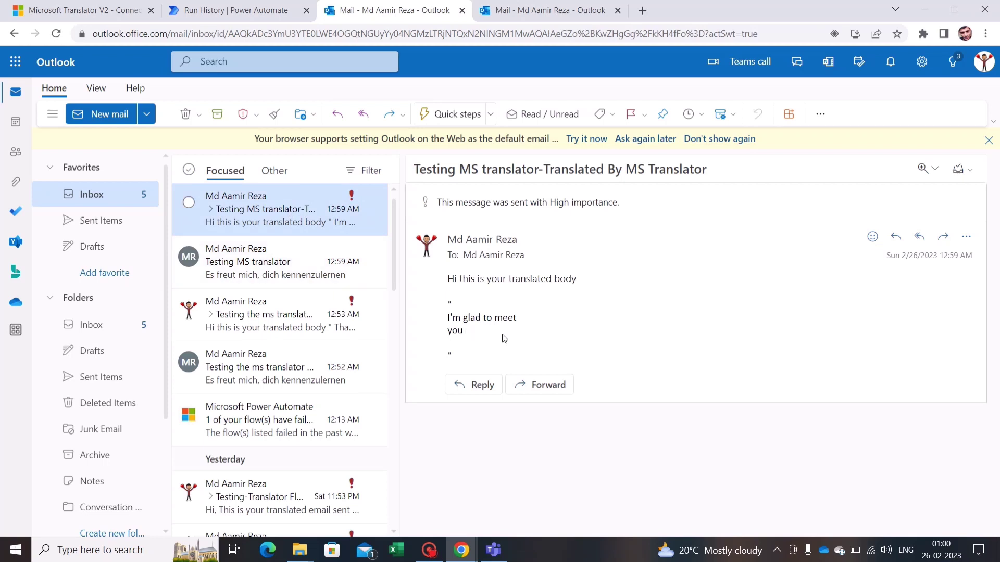